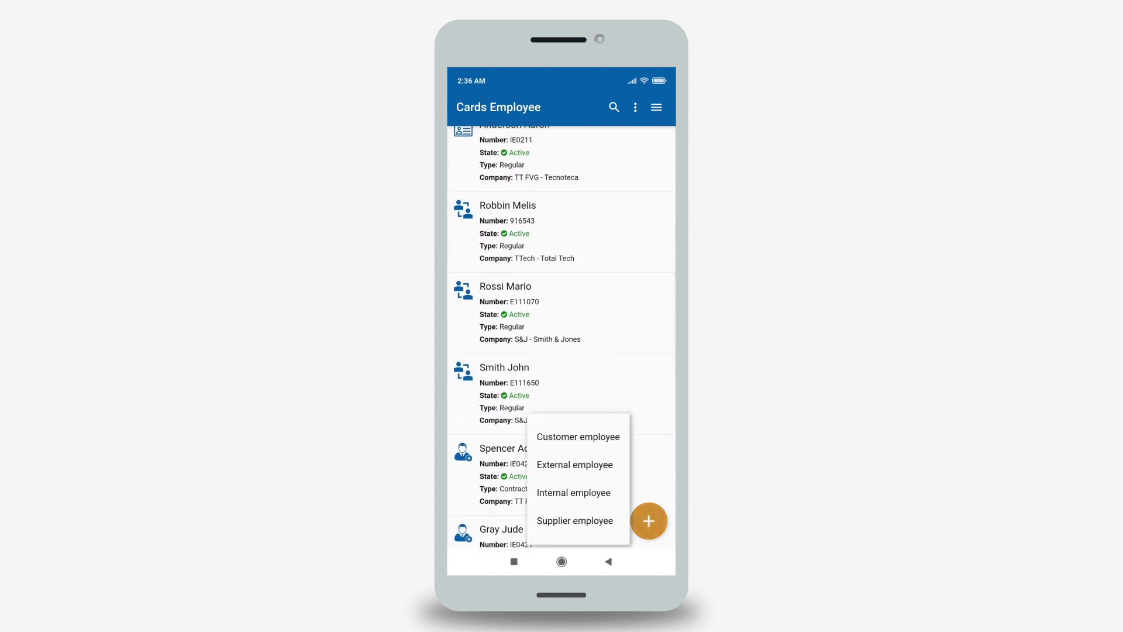
- From Internal employee, edit the second request and open the Workplaces inventory report
left_click(573, 493)
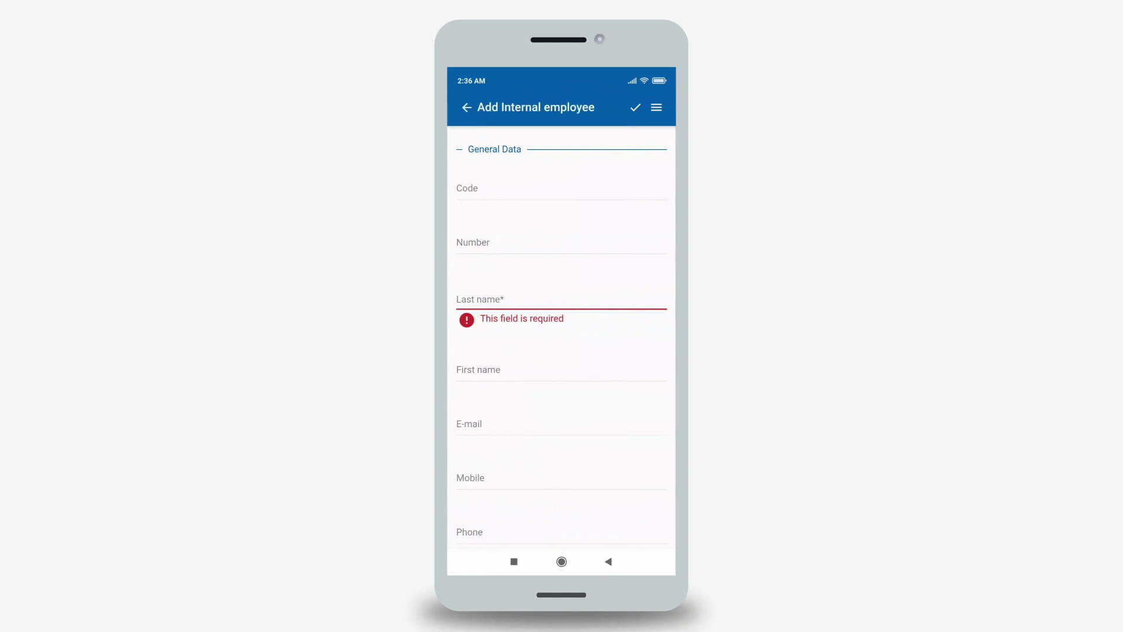
left_click_drag(613, 340, 640, 150)
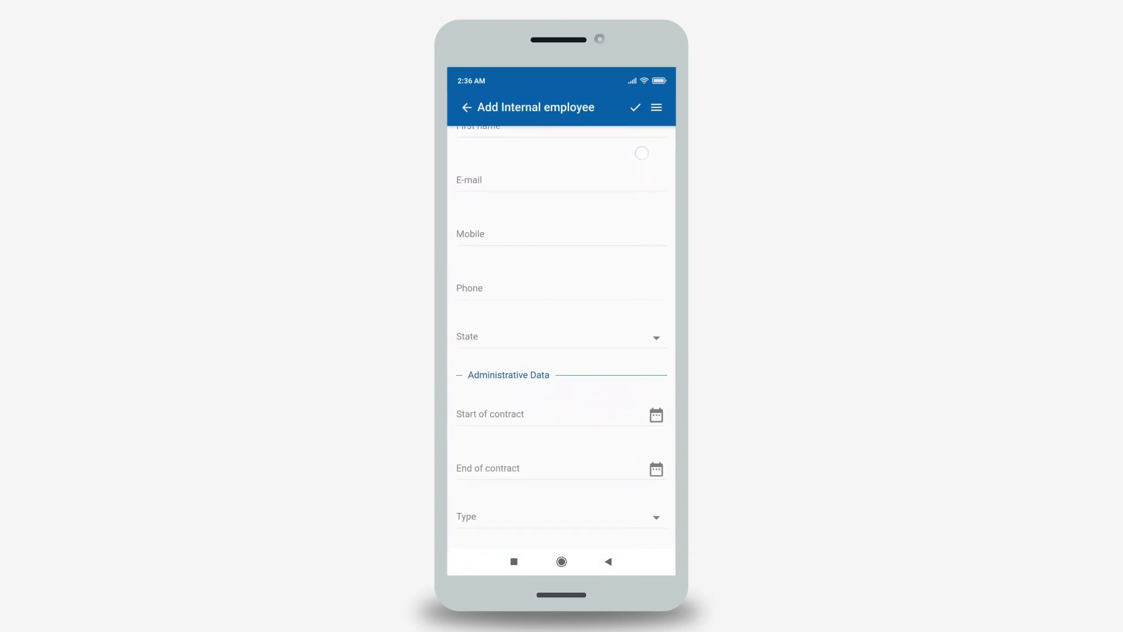
left_click_drag(637, 269, 492, 268)
left_click(619, 263)
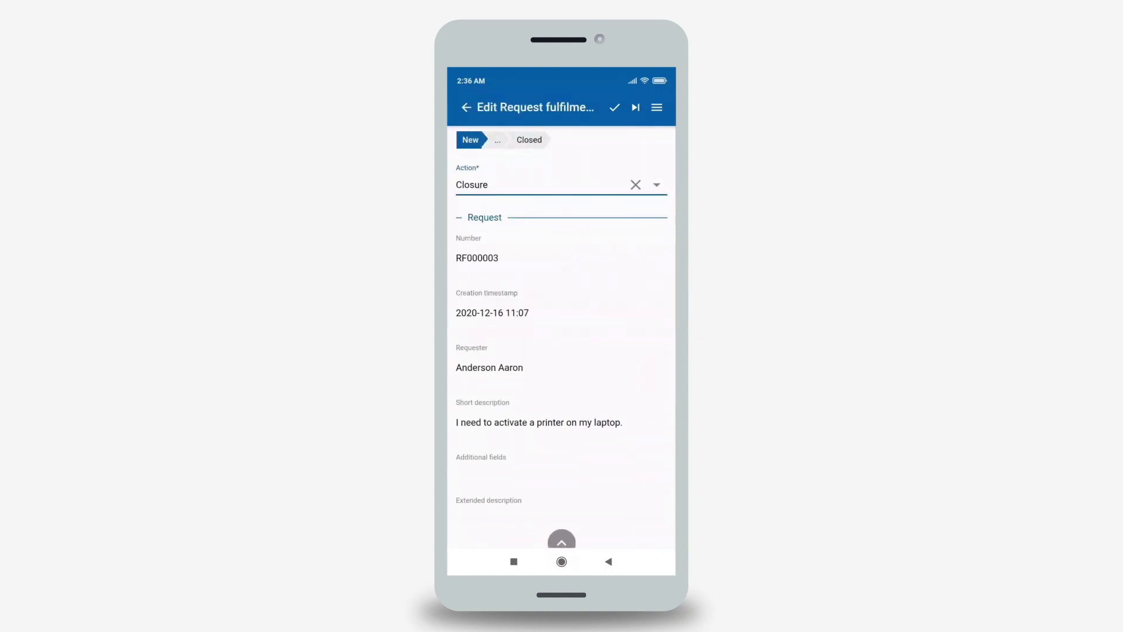
scroll(623, 188, "down", 3)
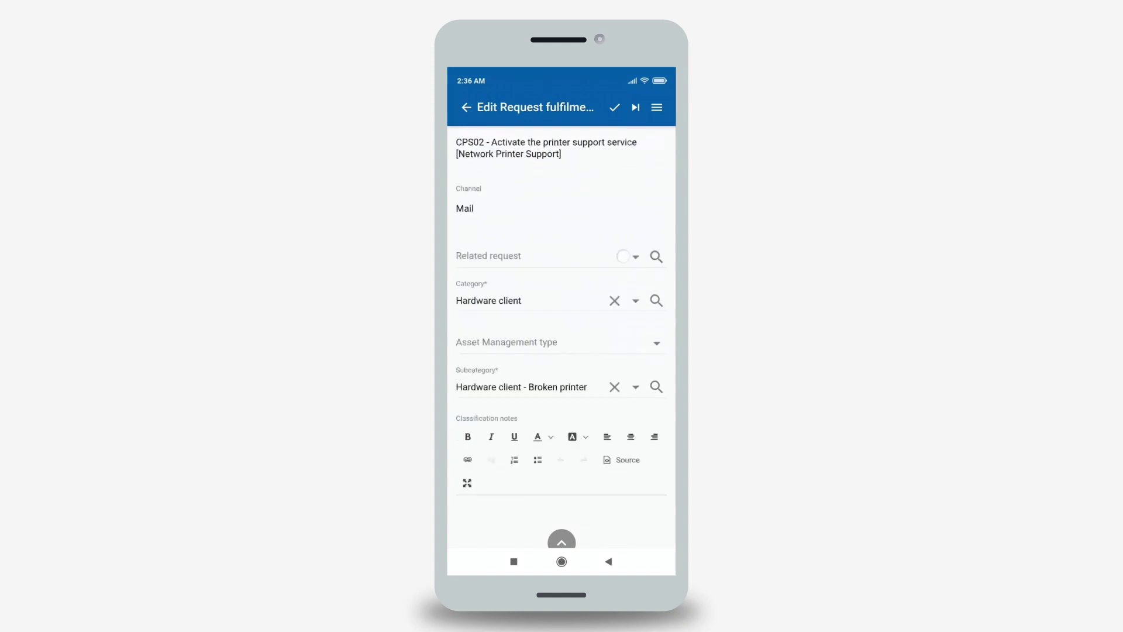
left_click(562, 541)
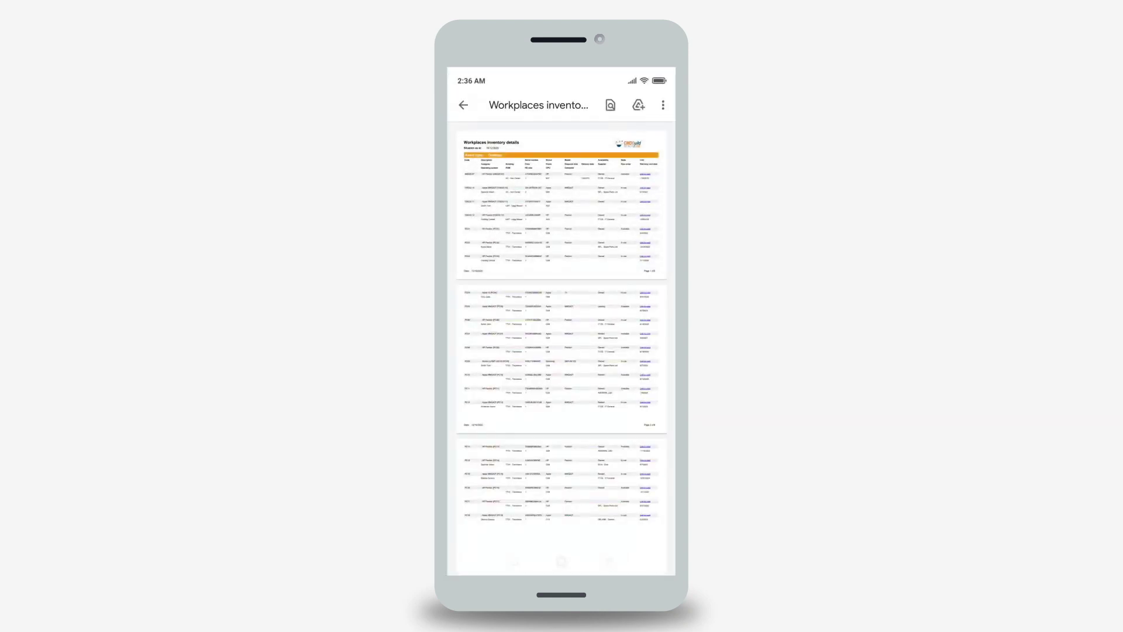
scroll(632, 412, "down", 10)
scroll(613, 310, "down", 5)
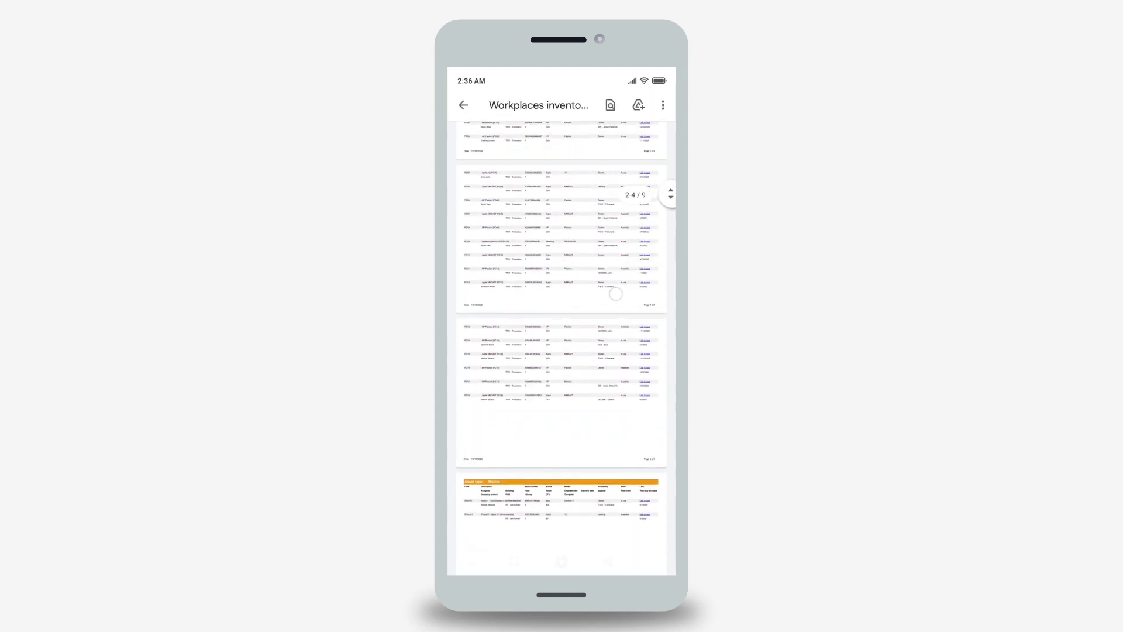
scroll(613, 310, "down", 5)
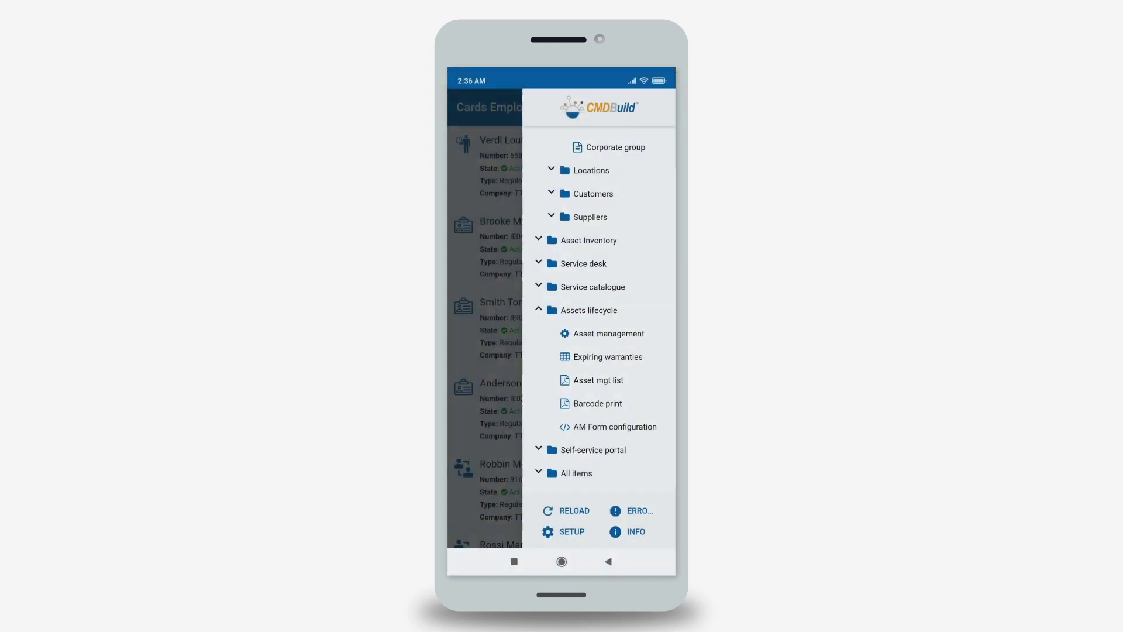
- Browse Expiring warranties and view the details of assets 56843-01 and 56843-02
left_click(634, 356)
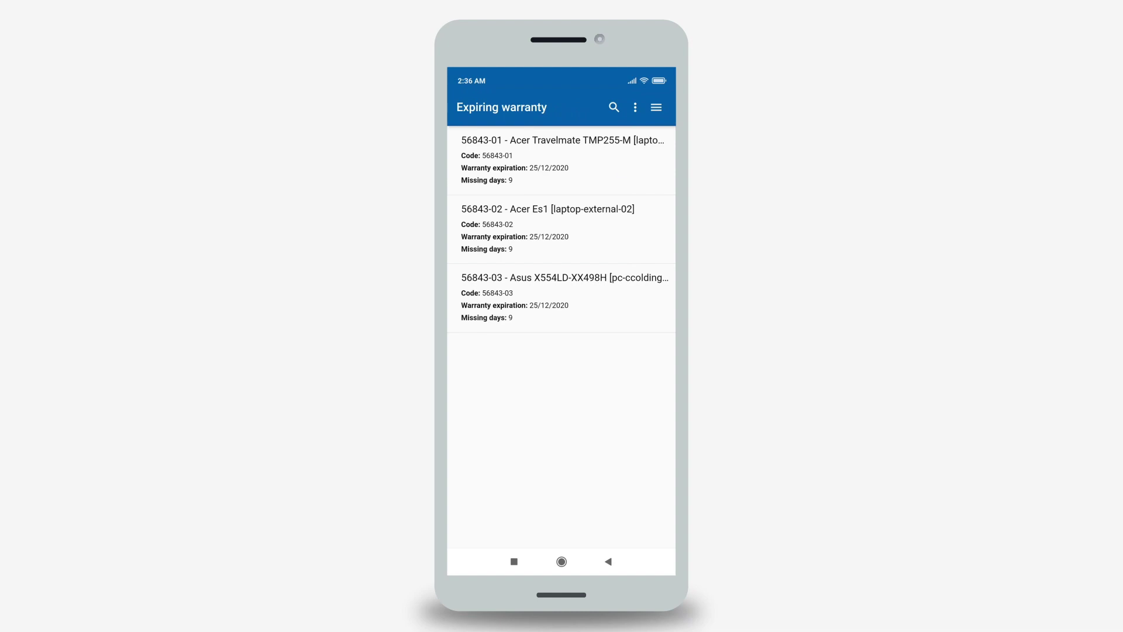
left_click(627, 169)
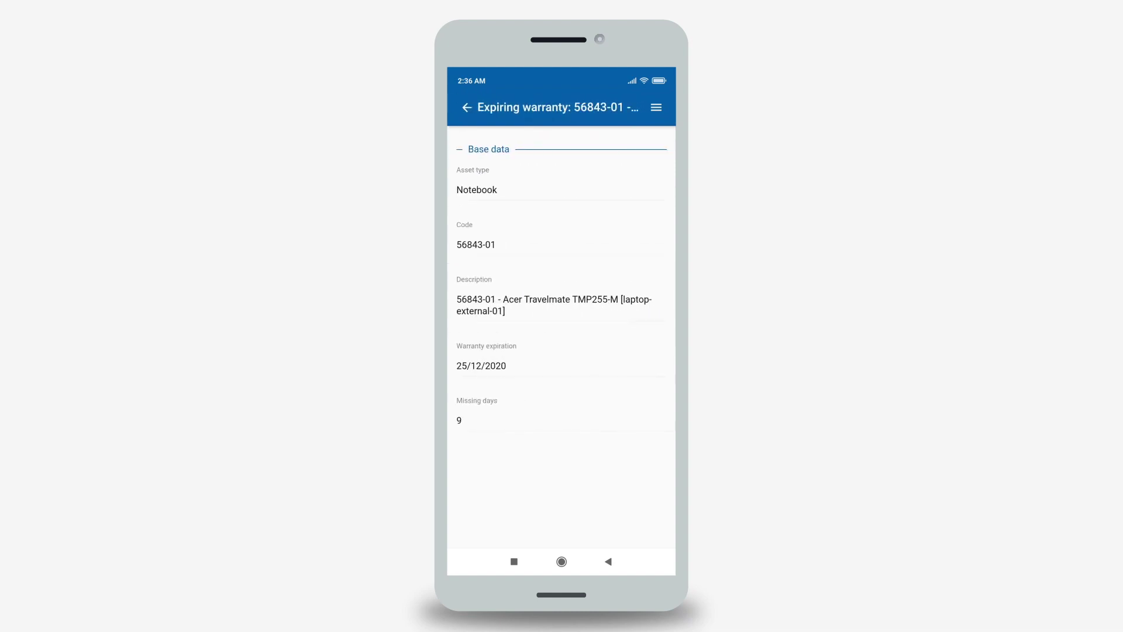
left_click(461, 107)
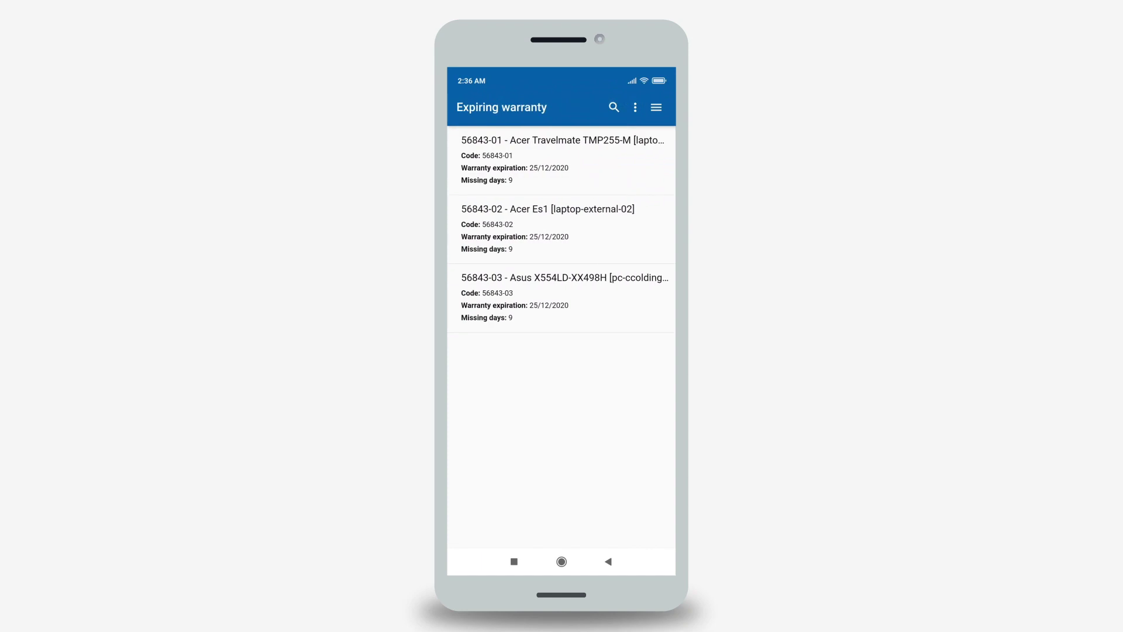
left_click(589, 231)
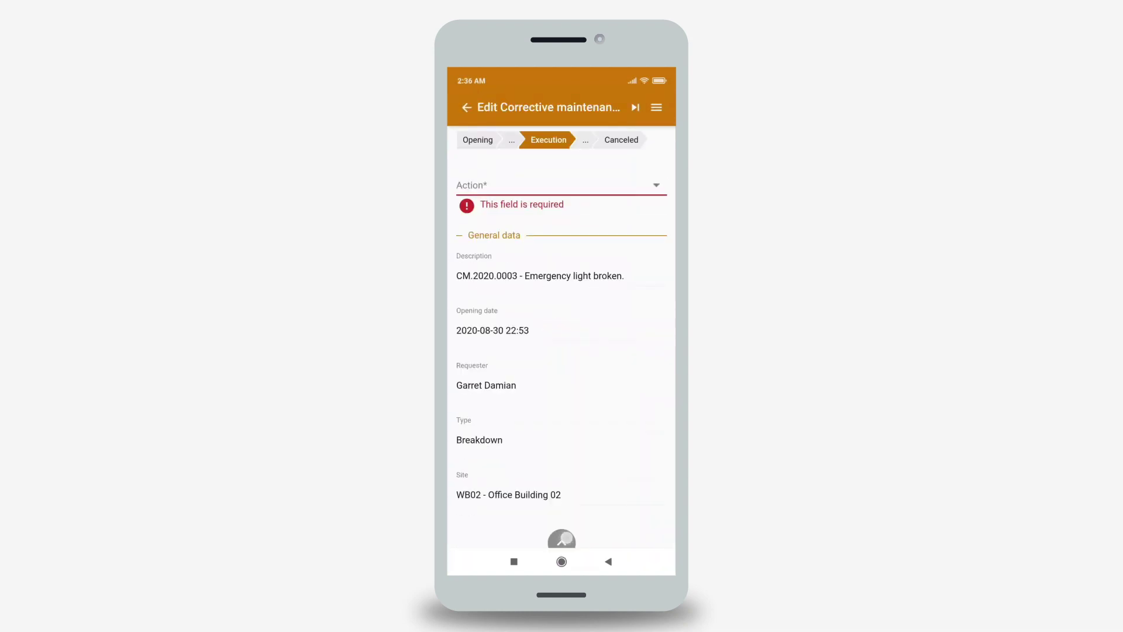
- Show the €132.42 accounting, with its material, labour and call fee movements
left_click(530, 534)
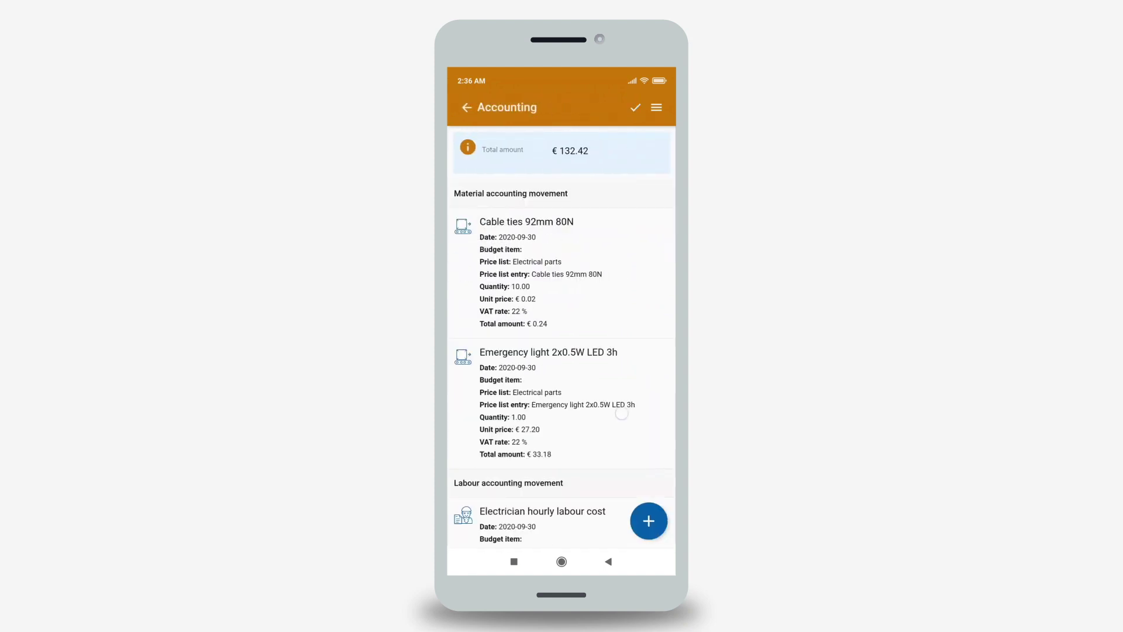
mouse_move(621, 413)
left_mouse_down()
mouse_move(647, 319)
mouse_move(647, 187)
left_mouse_up()
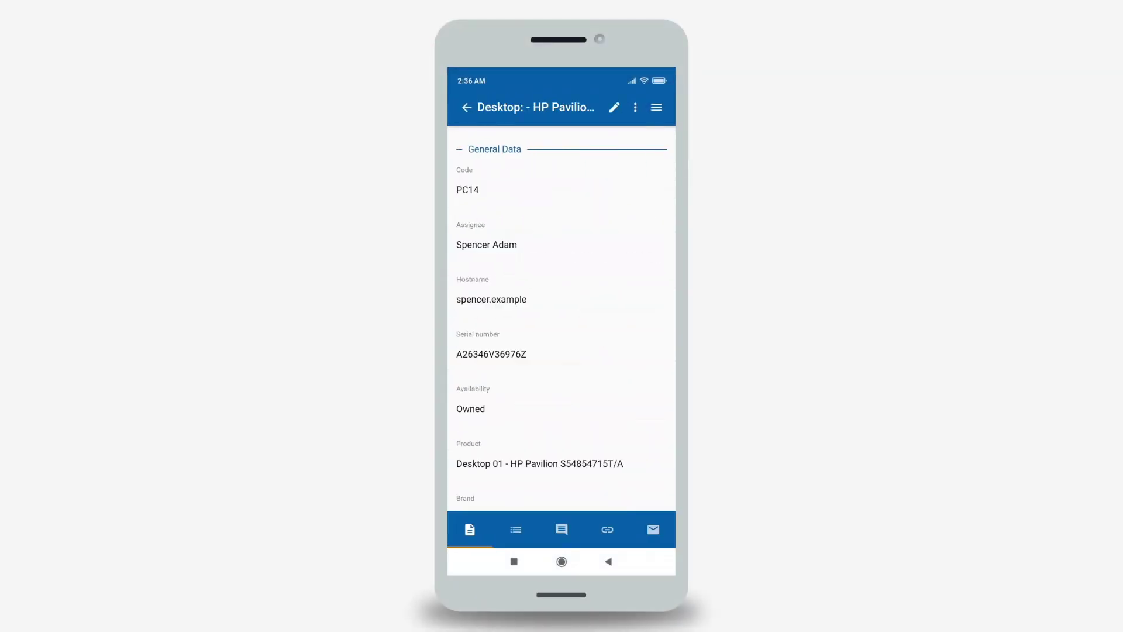
left_click(608, 529)
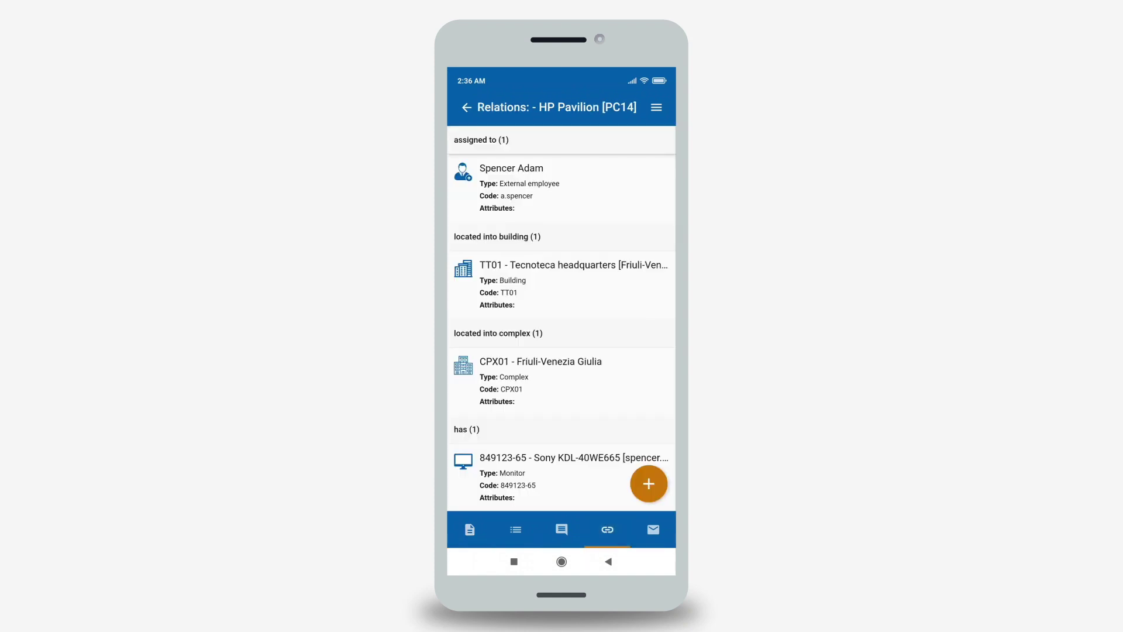
left_click_drag(608, 421, 620, 68)
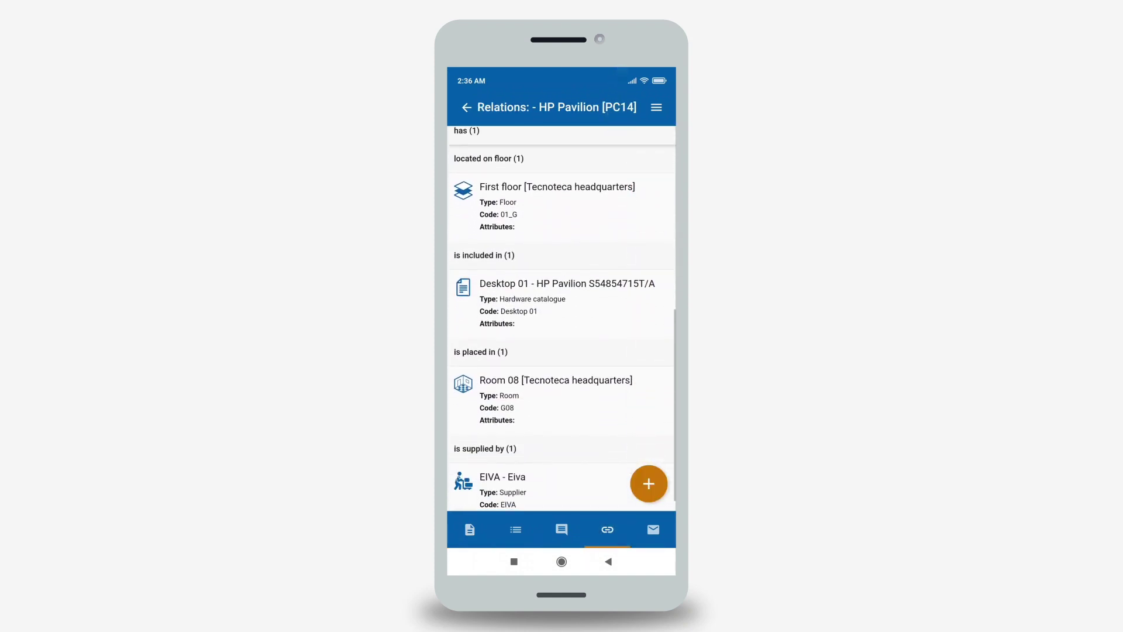
left_click(648, 483)
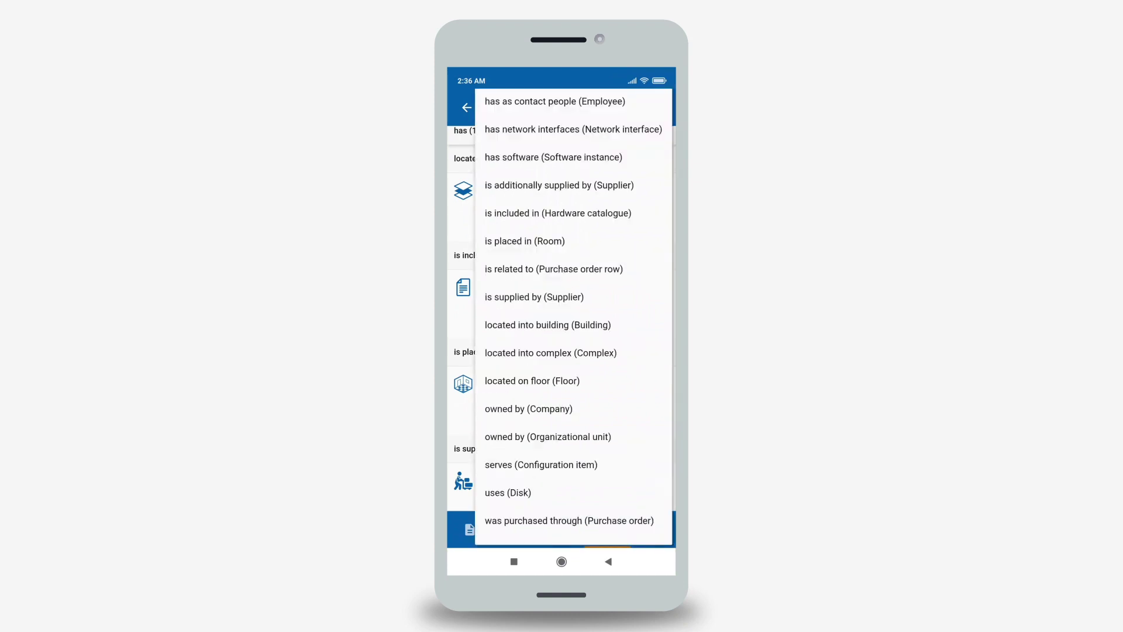
left_click(601, 101)
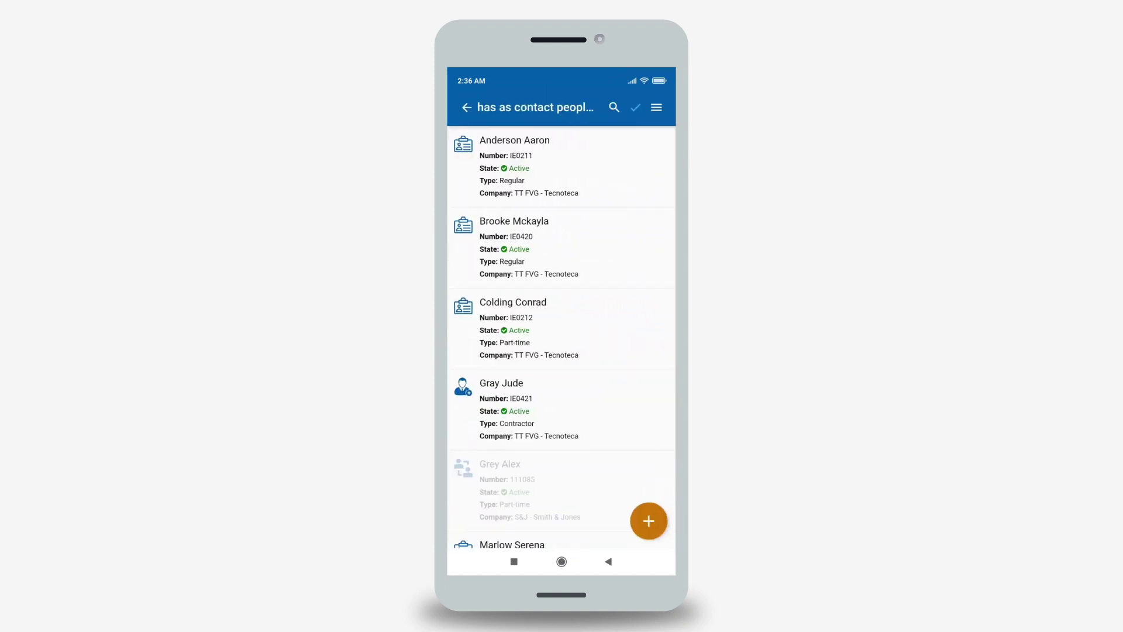
left_click(467, 163)
left_click(465, 246)
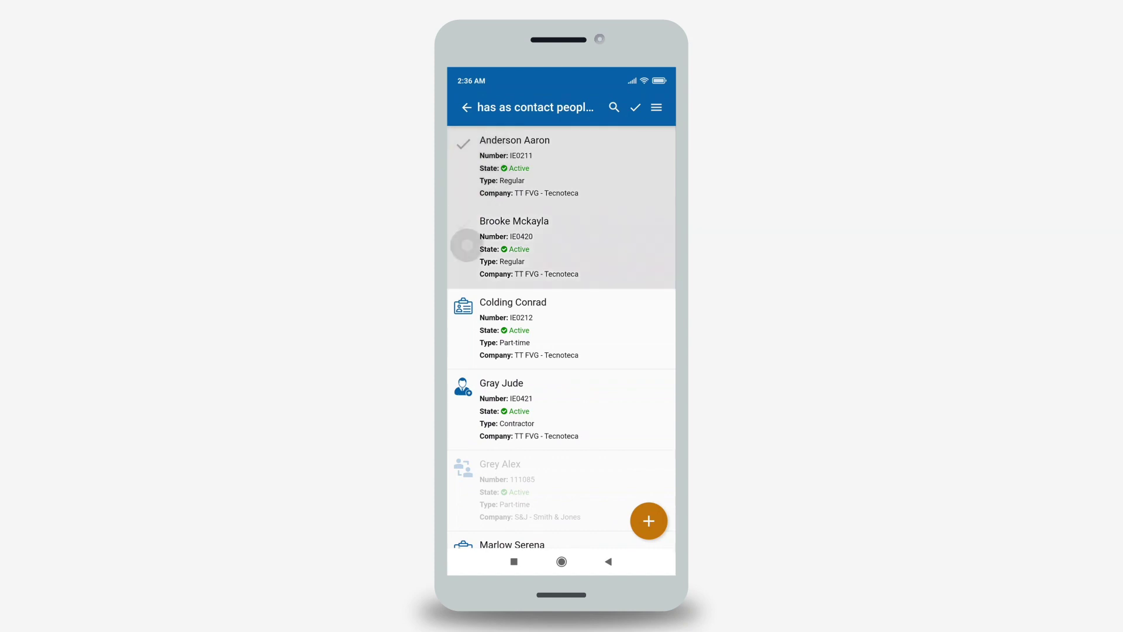
left_click(635, 108)
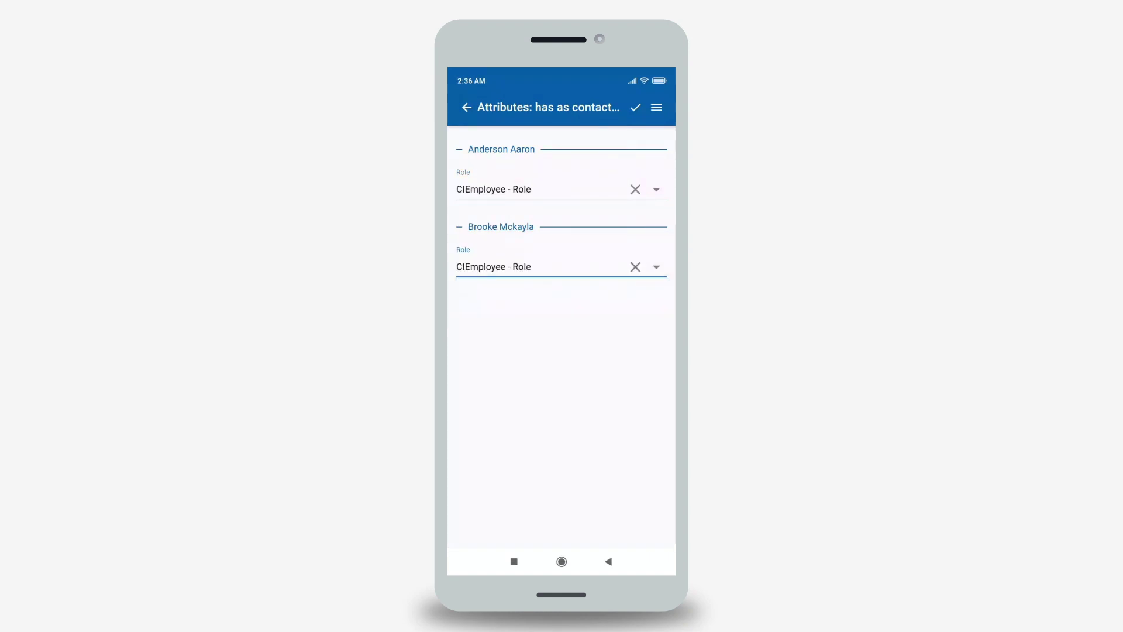
- Save the contact roles, then open and discard a blank Add Printer form
left_click(635, 110)
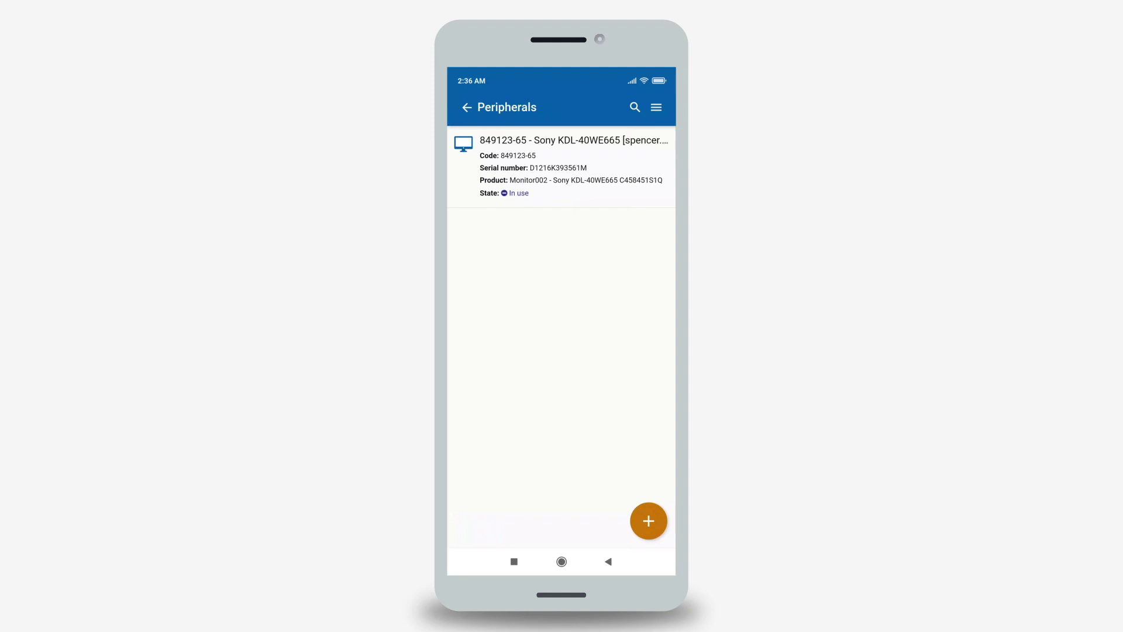
left_click(601, 520)
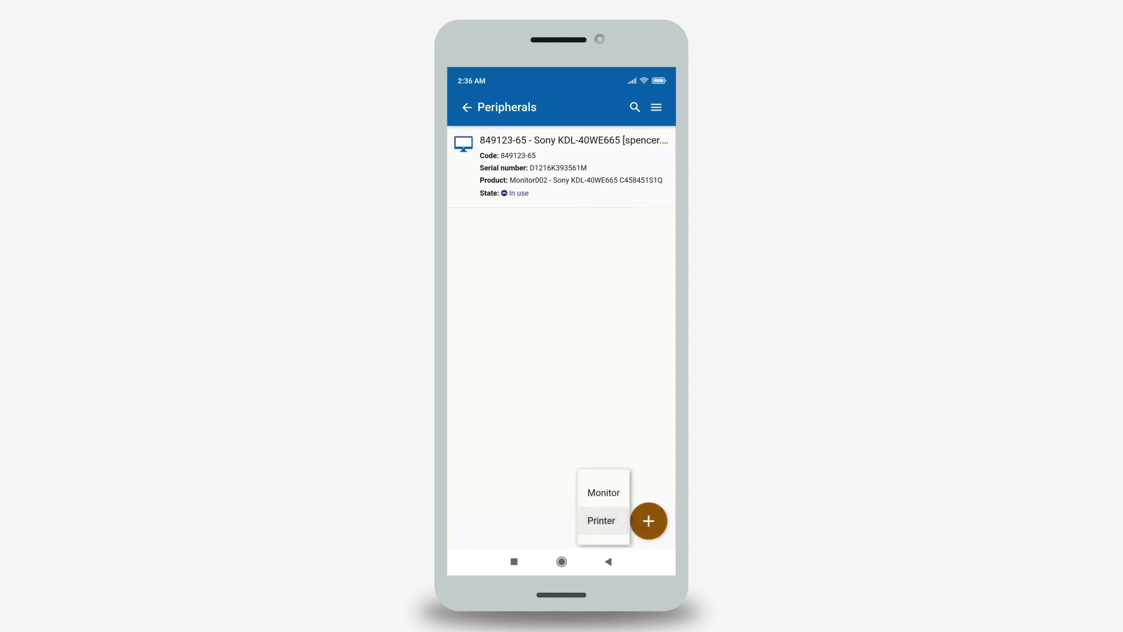
scroll(596, 439, "down", 5)
scroll(581, 236, "up", 5)
left_click(467, 107)
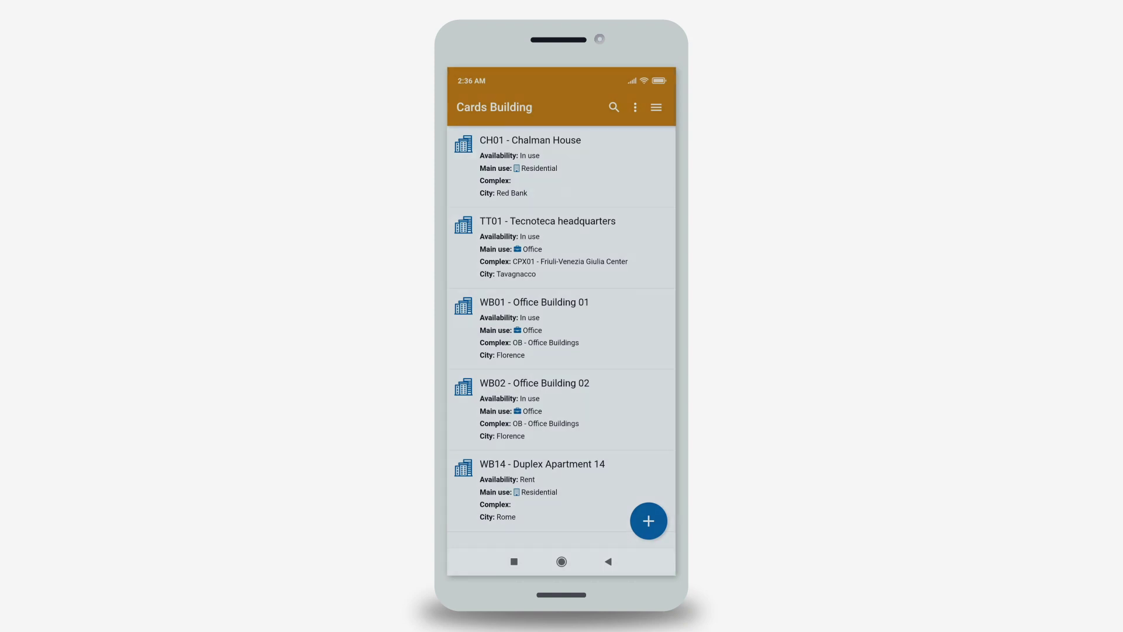
- Attach today's gallery photo to building TT01 as a Photo attachment with code Photo
left_click(579, 263)
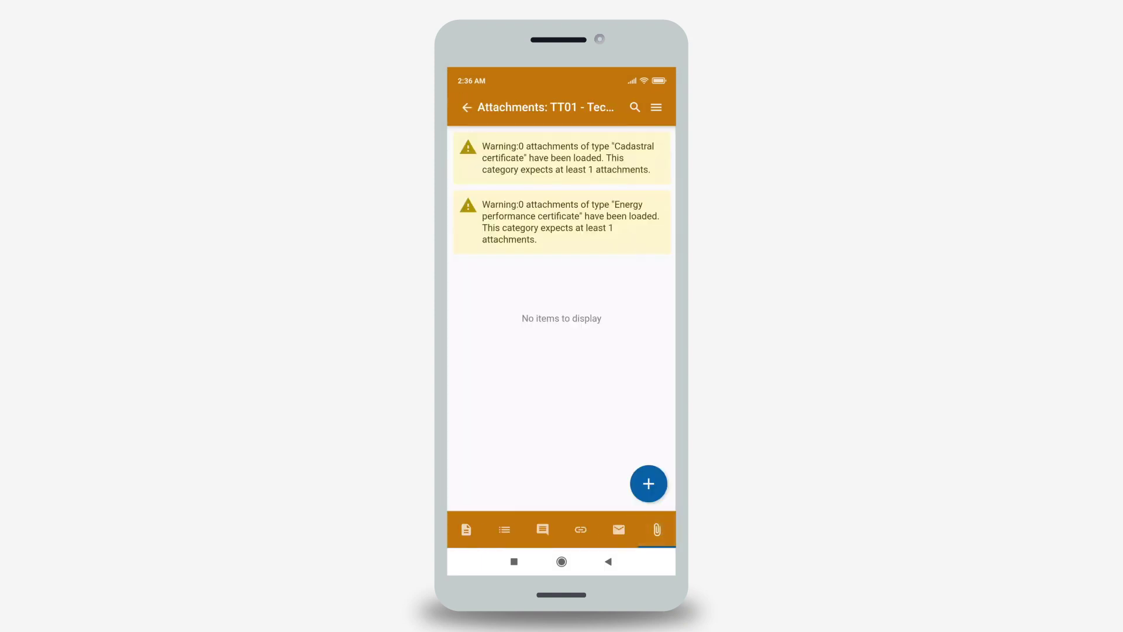
left_click(649, 483)
left_click(495, 520)
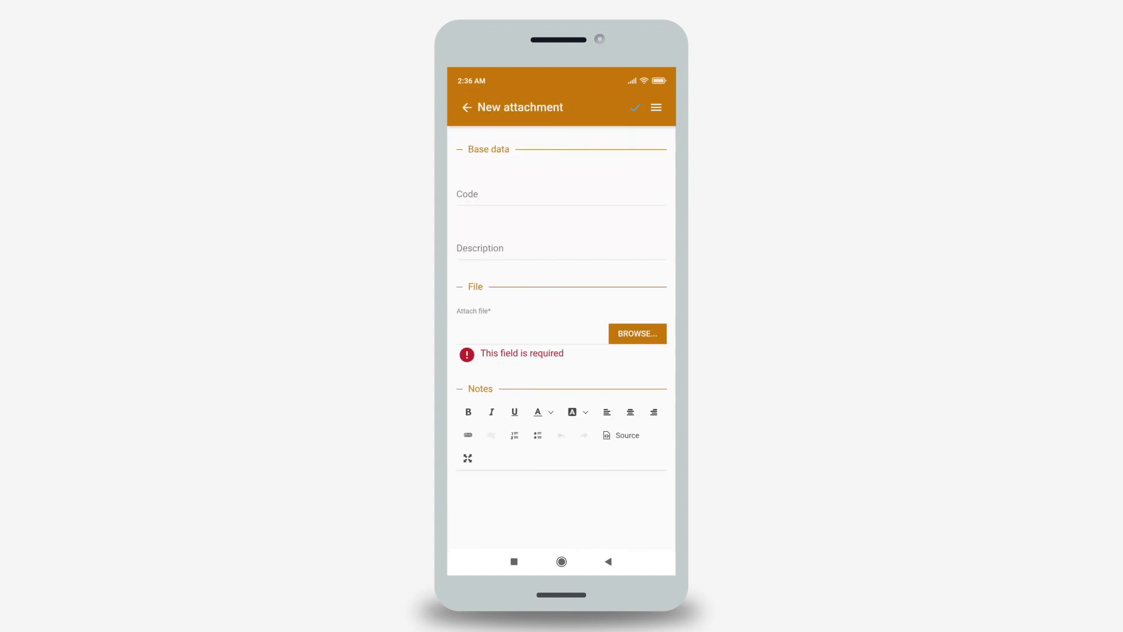
left_click(637, 334)
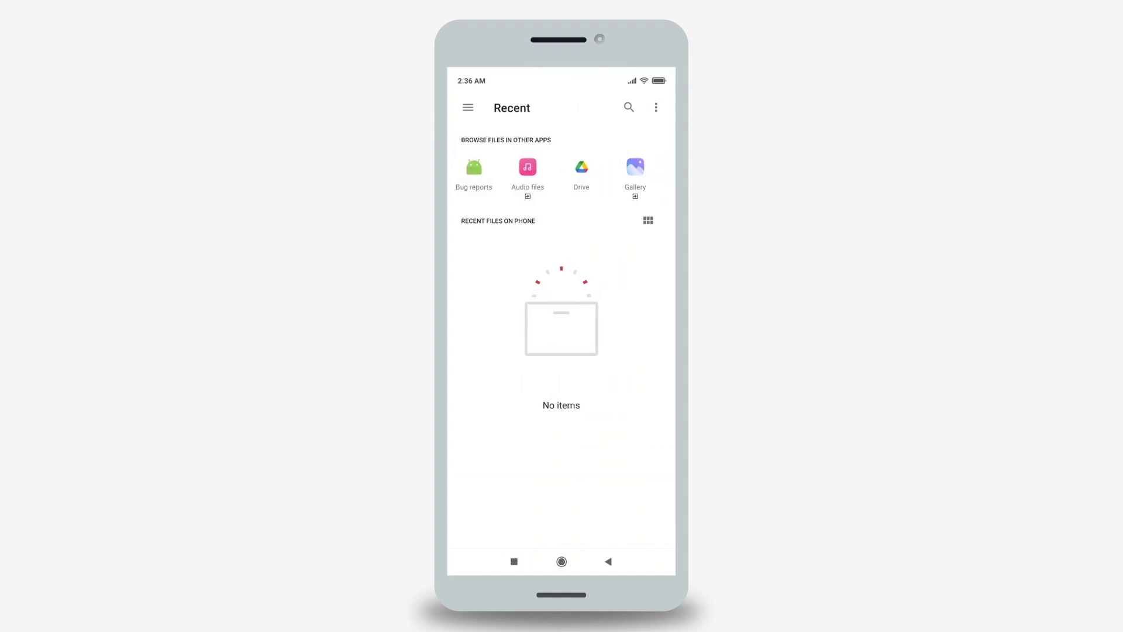
left_click(635, 171)
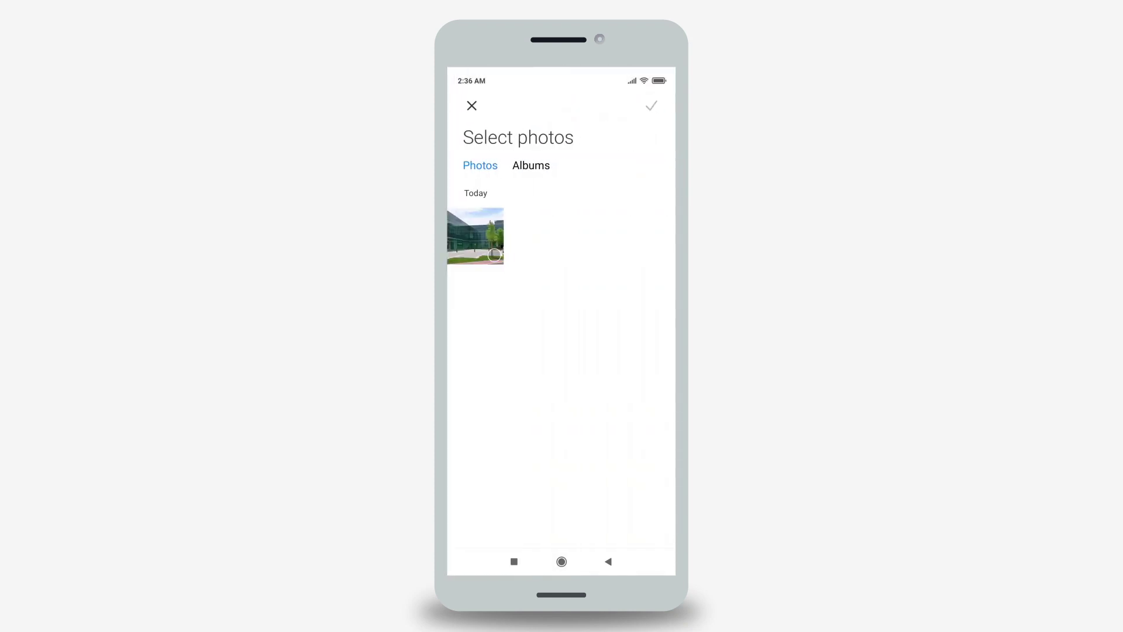
left_click(496, 254)
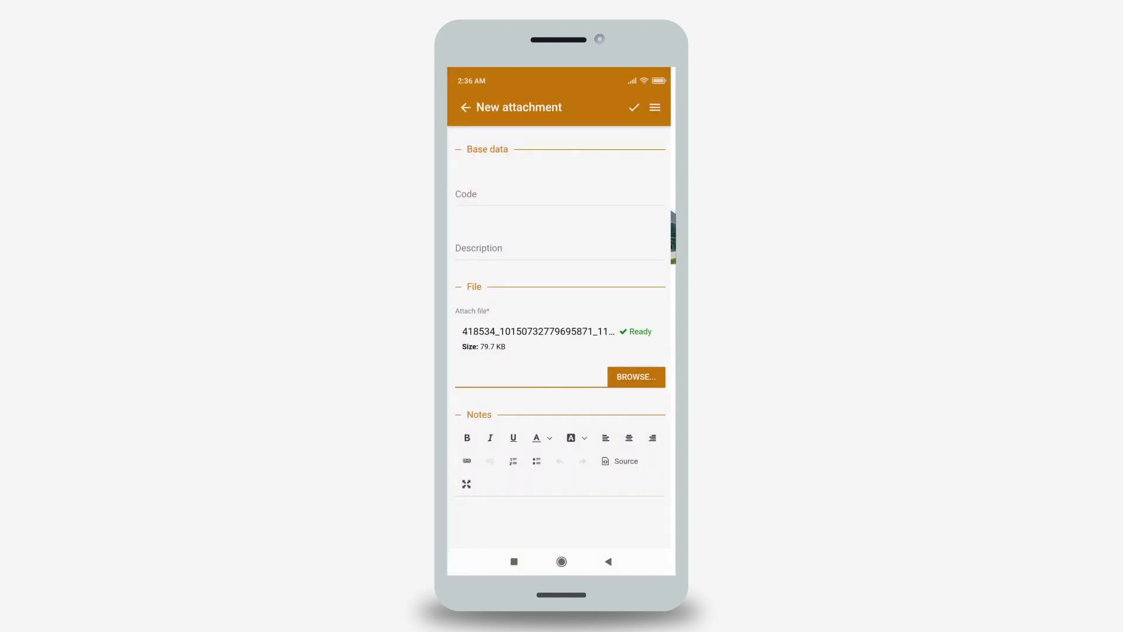
left_click(592, 194)
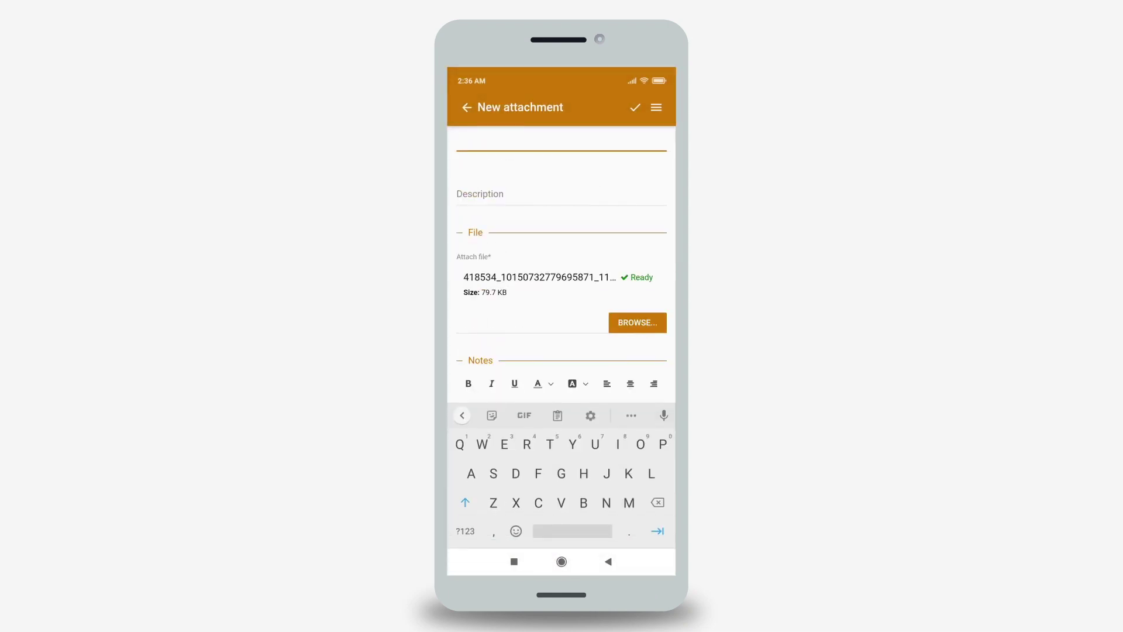
type("Photo")
left_click(635, 108)
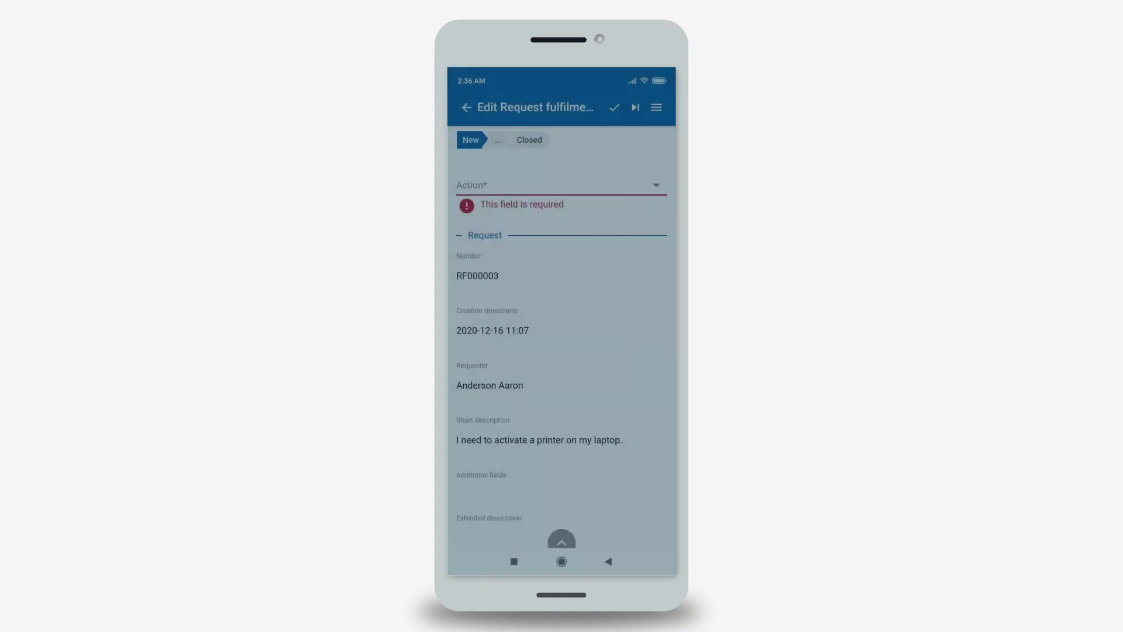
- Set RF000003's action to Submit service request, with Default workorders
key("Return")
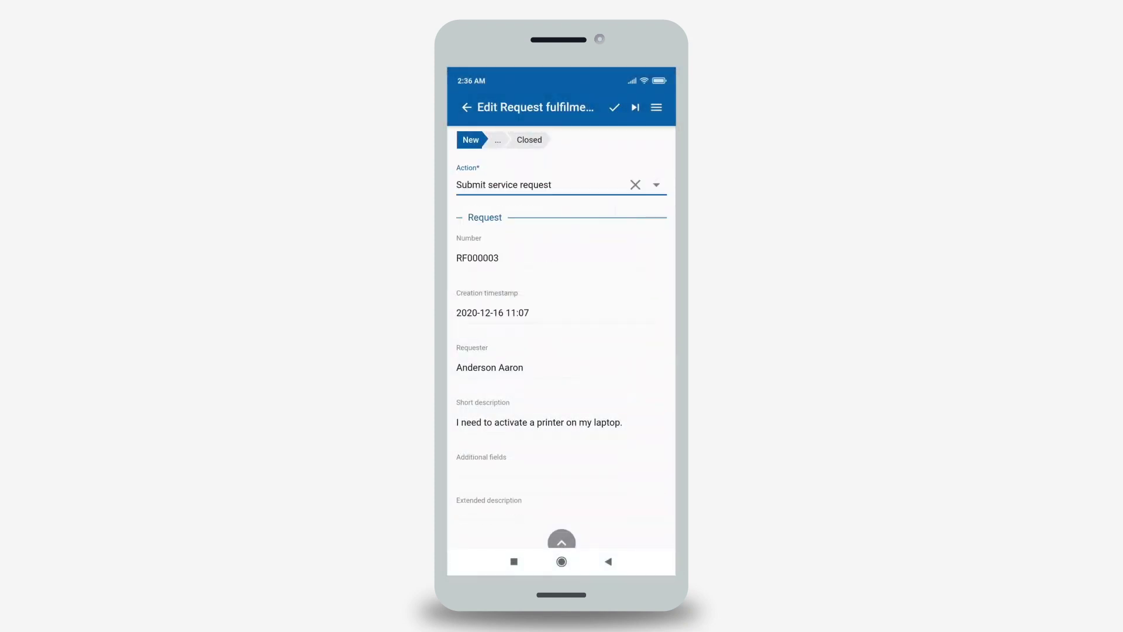
scroll(562, 333, "down", 2)
scroll(562, 333, "down", 2)
scroll(561, 333, "down", 3)
scroll(561, 334, "down", 4)
scroll(623, 352, "down", 1)
scroll(623, 351, "down", 5)
scroll(623, 333, "down", 1)
scroll(623, 334, "down", 1)
left_click(557, 363)
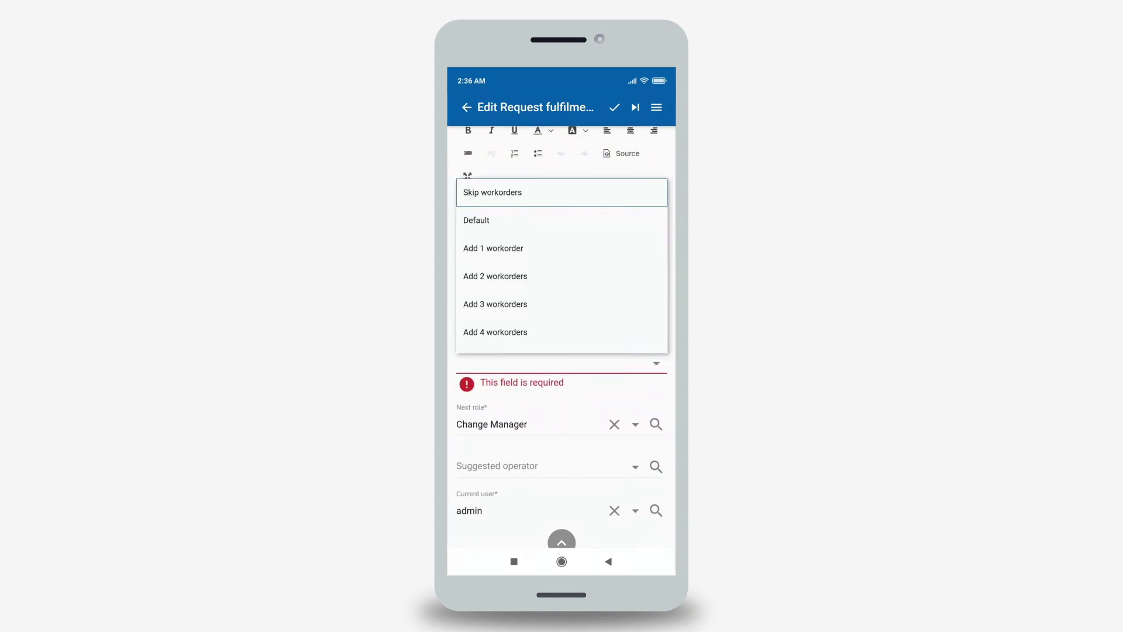
left_click(476, 221)
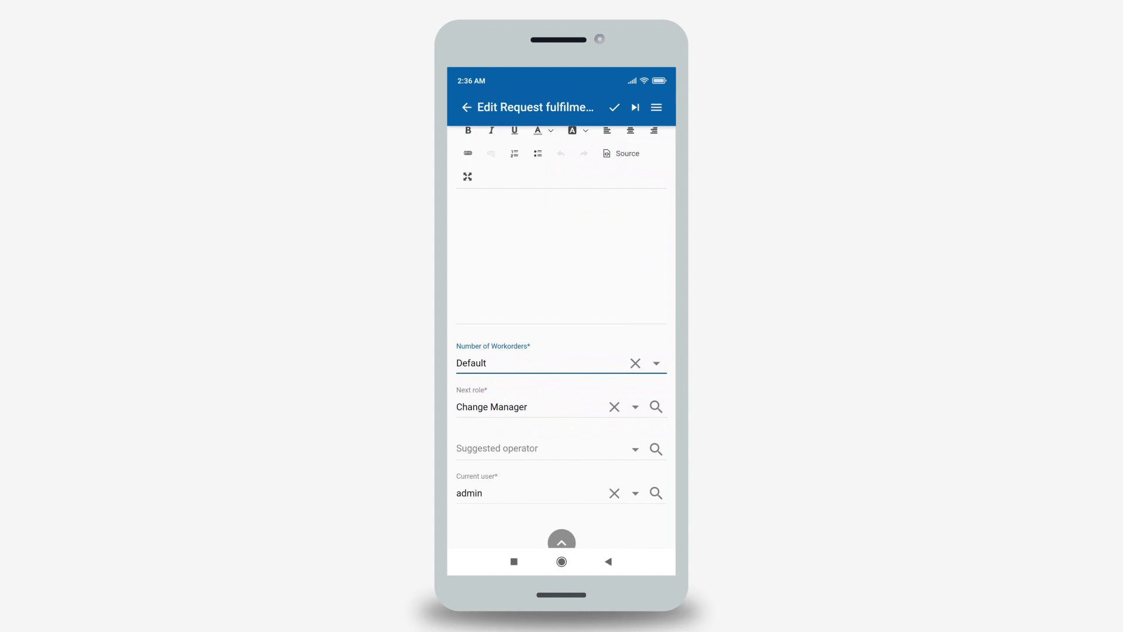
scroll(596, 348, "down", 1)
- Open the request's draft approval email in edit mode
left_click(562, 542)
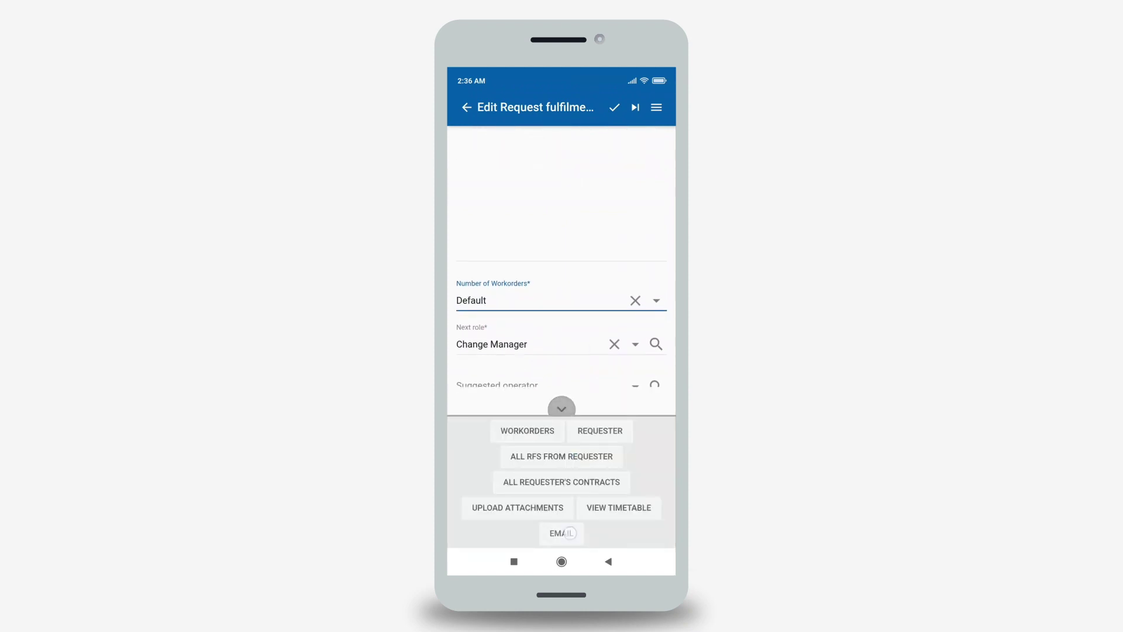
left_click(569, 532)
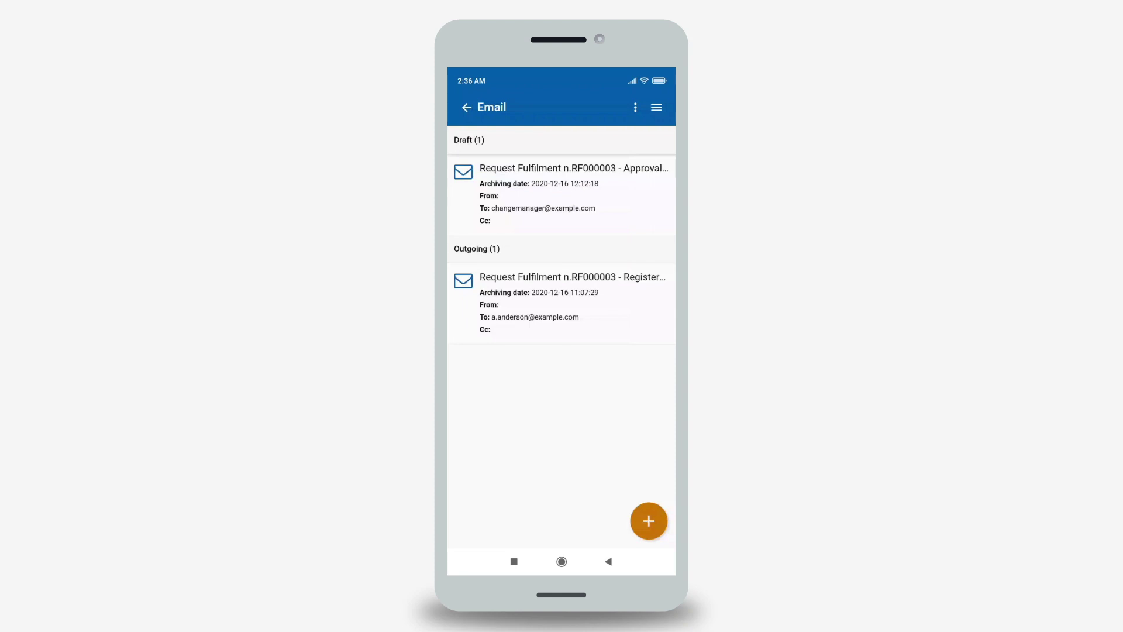
left_click(602, 195)
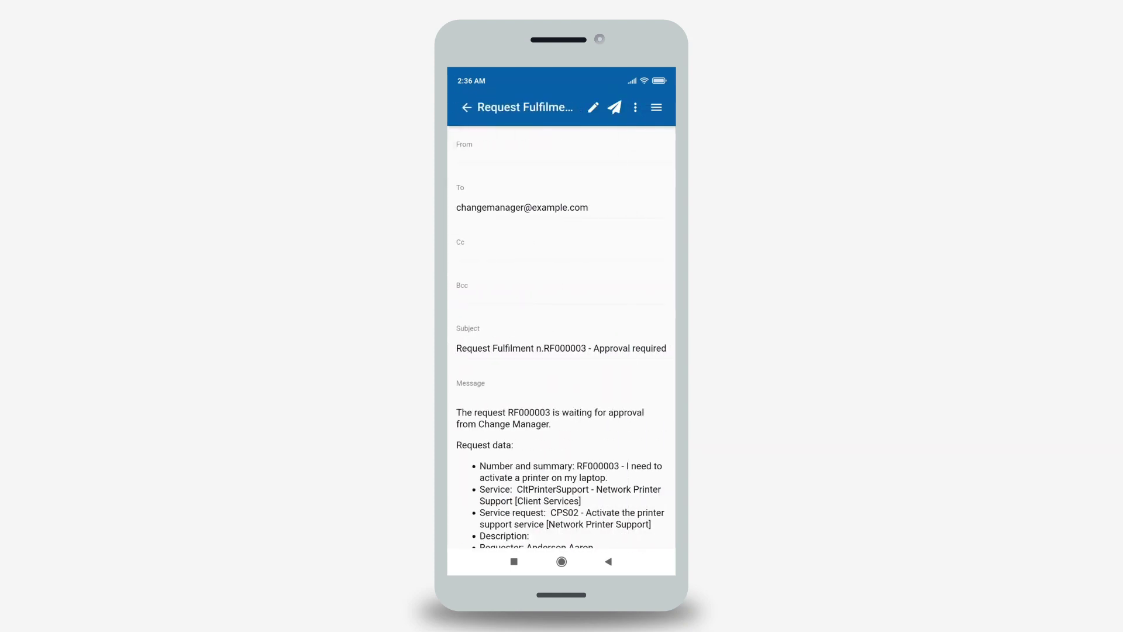
left_click(593, 107)
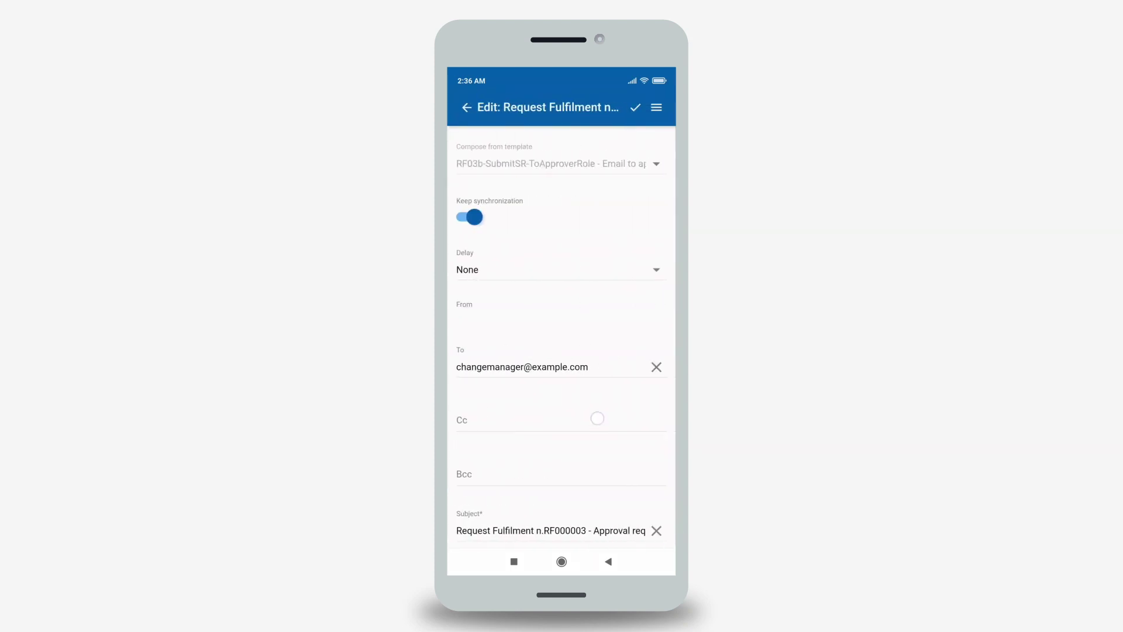
left_click_drag(596, 400, 607, 155)
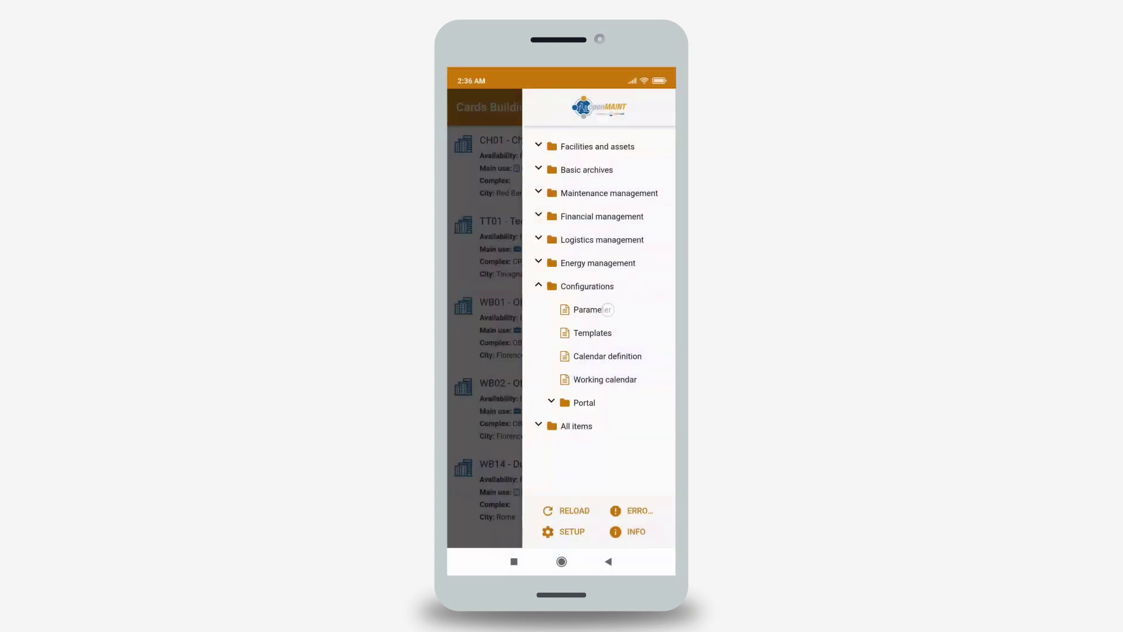
- Bold CMDBuild in the Language of email templates notes and save them
left_click(607, 309)
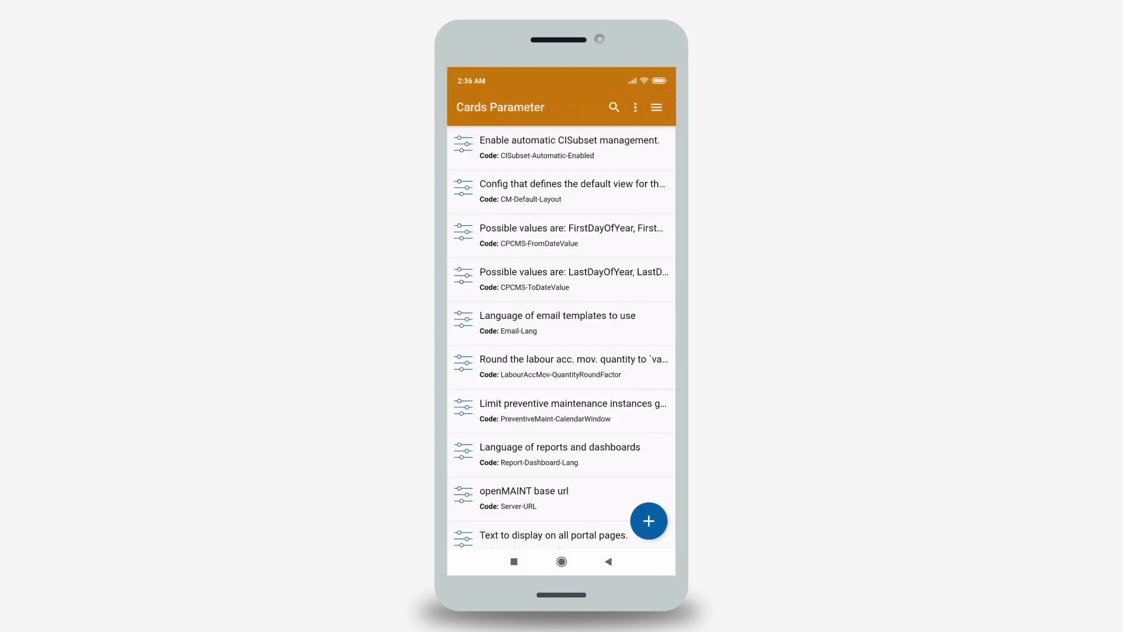
left_click(619, 321)
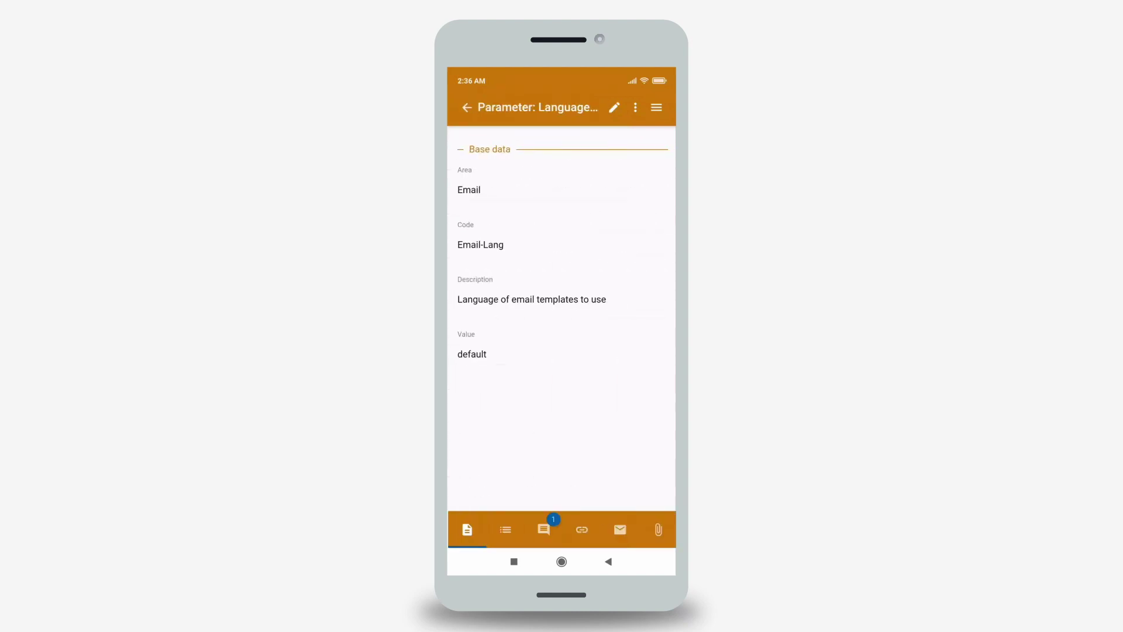
left_click(542, 529)
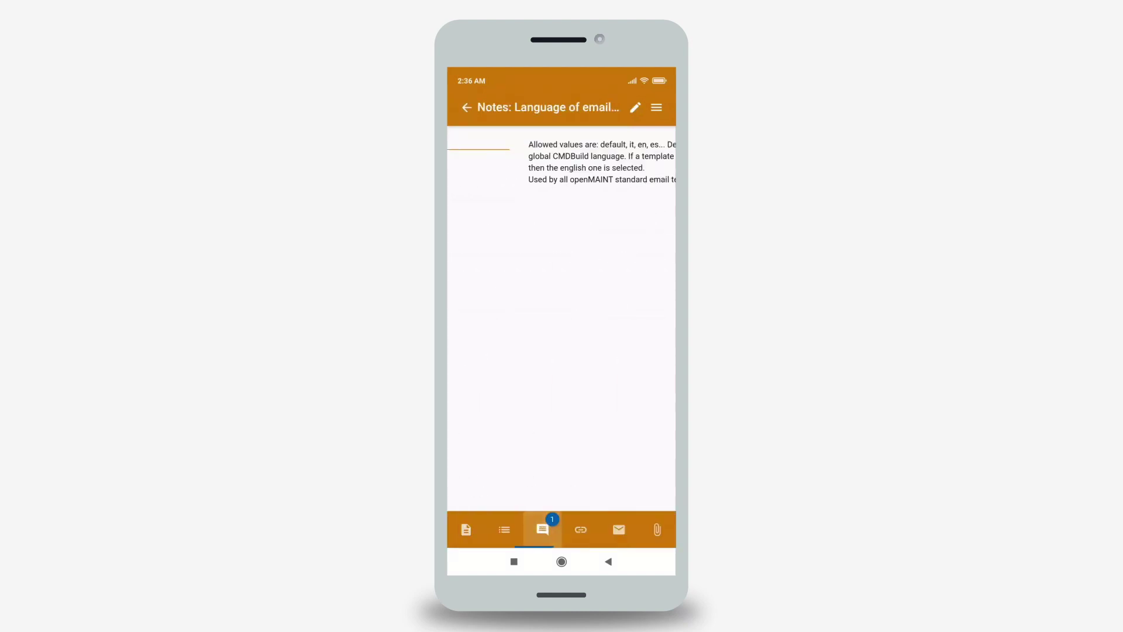
left_click(633, 110)
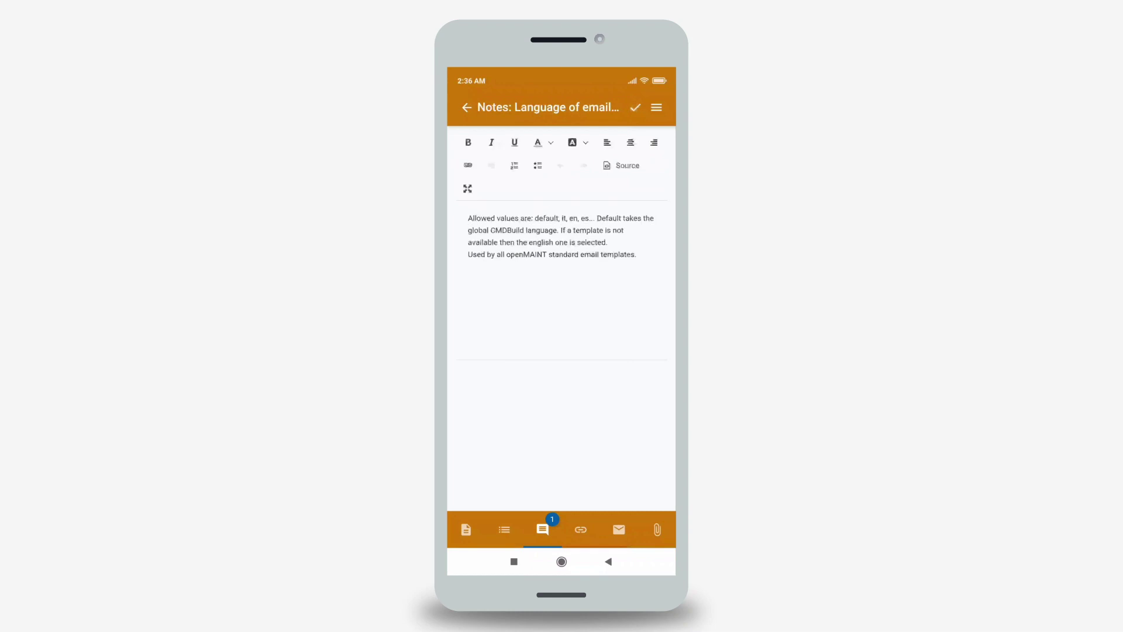
right_click(509, 231)
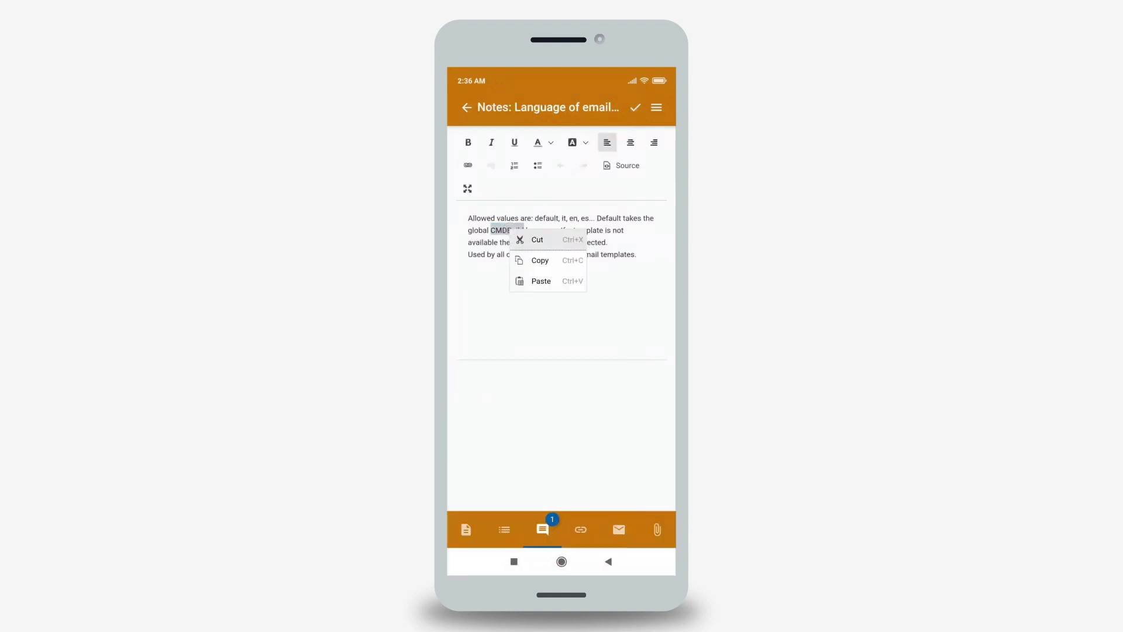
left_click(468, 142)
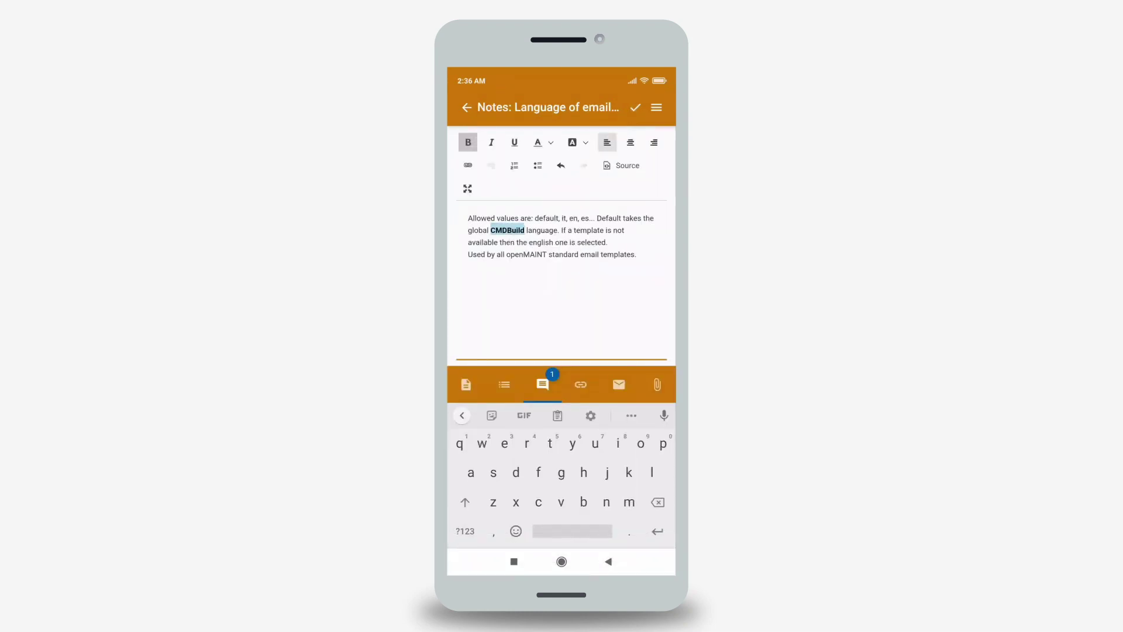
left_click(635, 108)
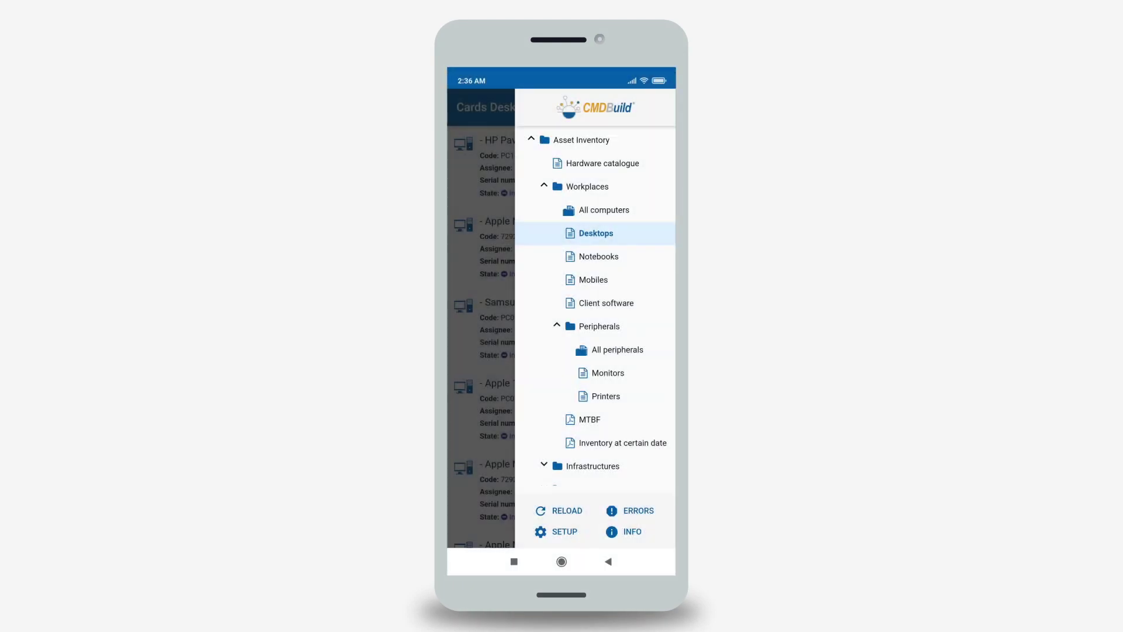
- Look up monitor 84123-64, review its Product, Brand and Model, and return to Cards Monitor
left_click(607, 373)
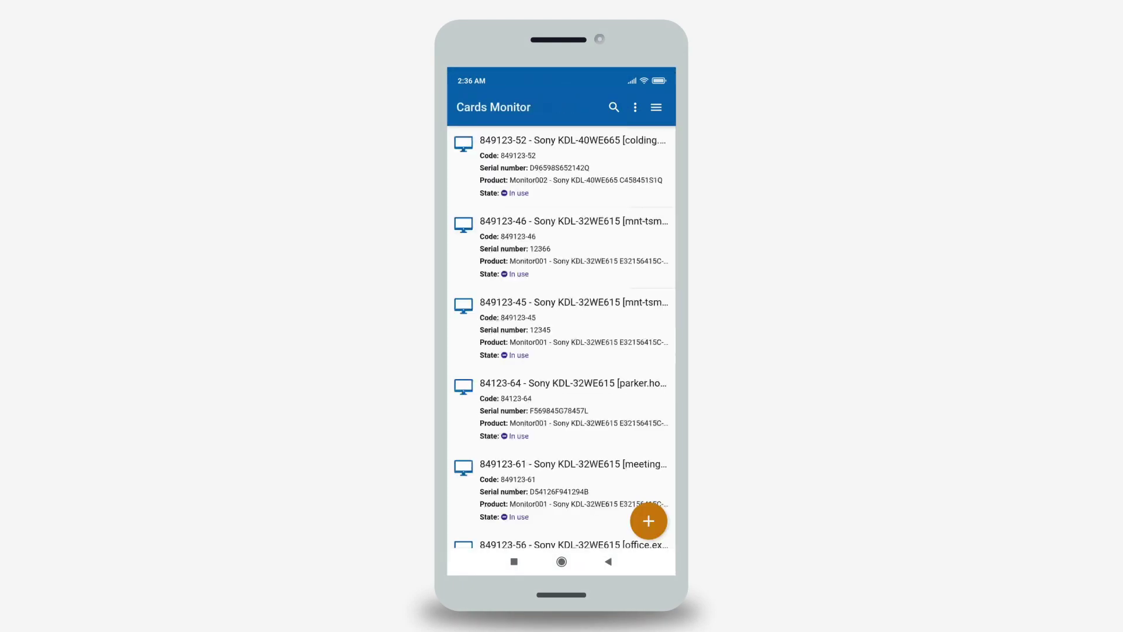
left_click(613, 107)
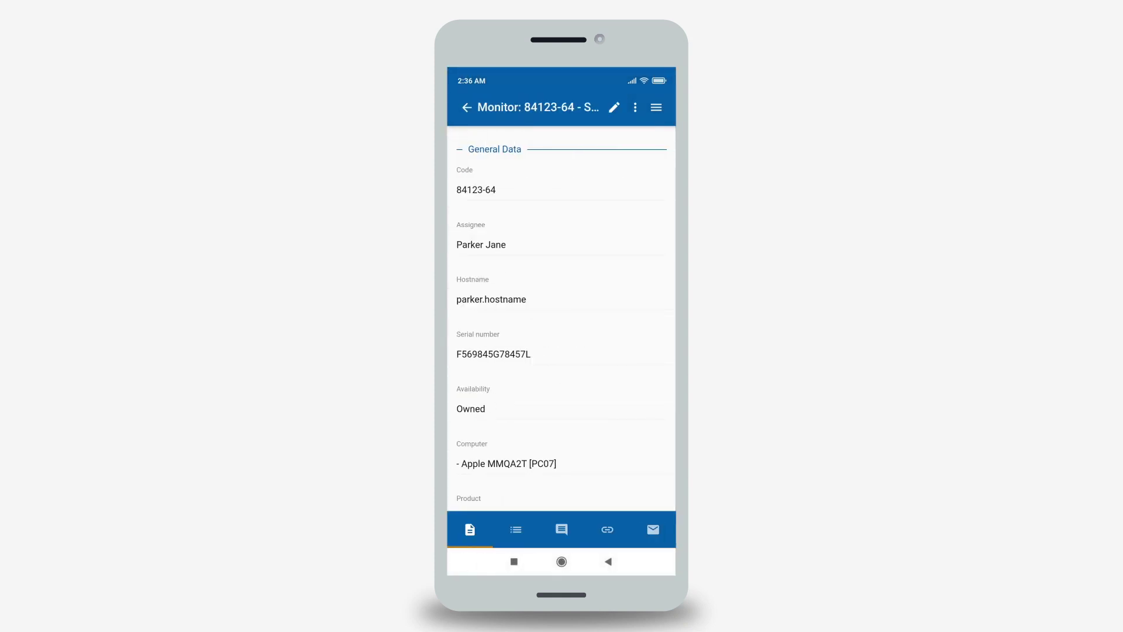
left_click_drag(616, 423, 624, 188)
left_click_drag(617, 394, 617, 123)
left_click(466, 107)
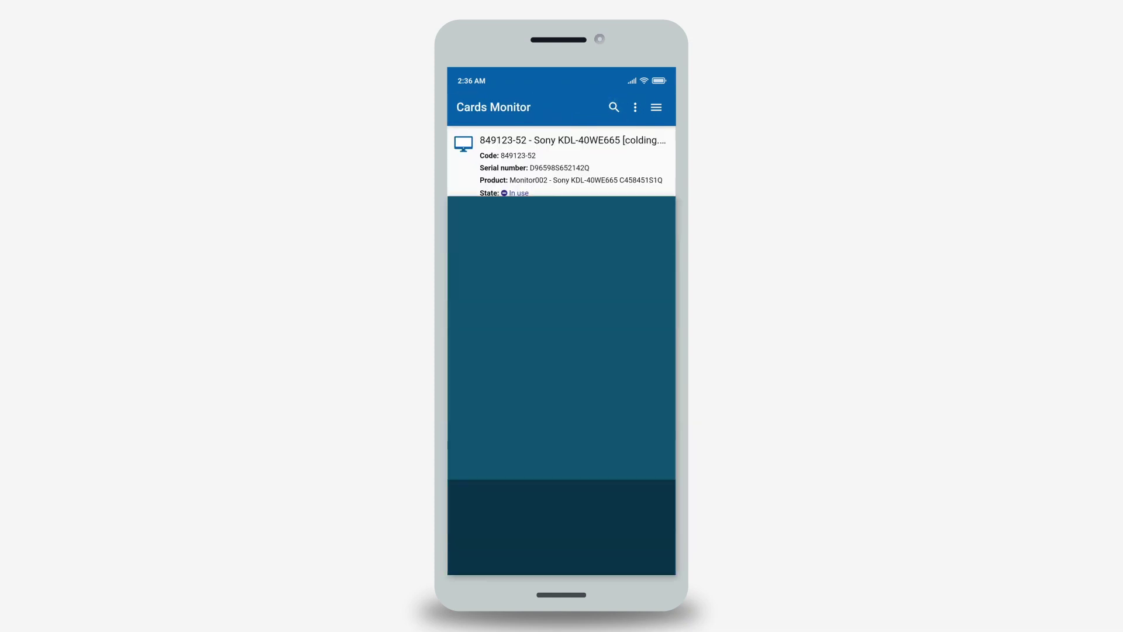
left_click_drag(609, 394, 615, 212)
- Copy the Rossi Mario card as a new employee named 'Mario clone'
left_click_drag(614, 352, 515, 356)
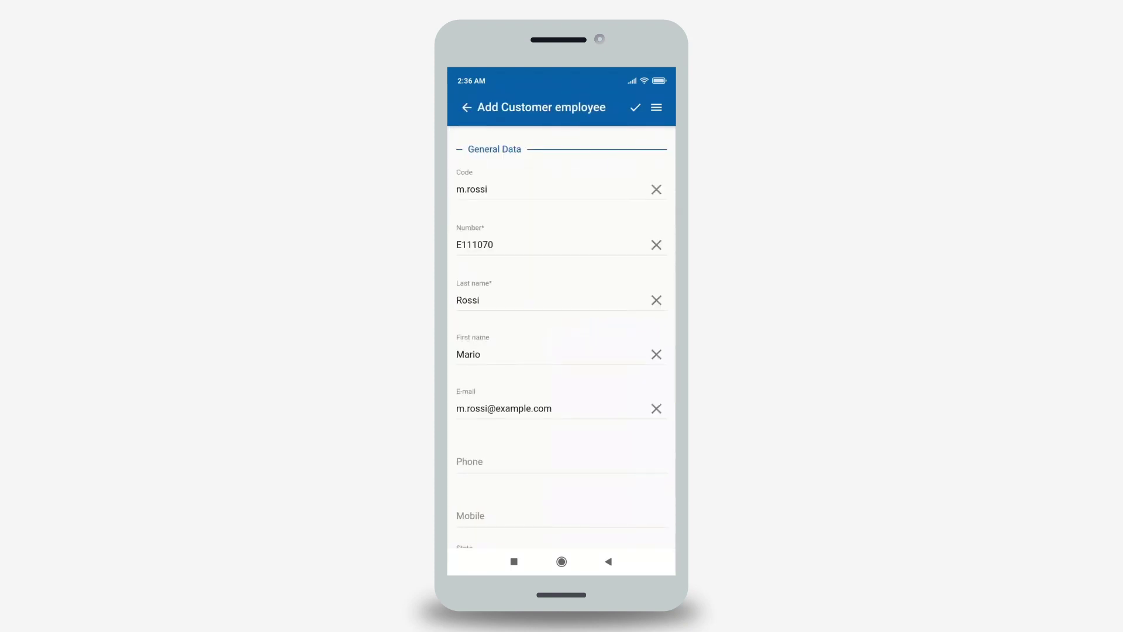
left_click(545, 352)
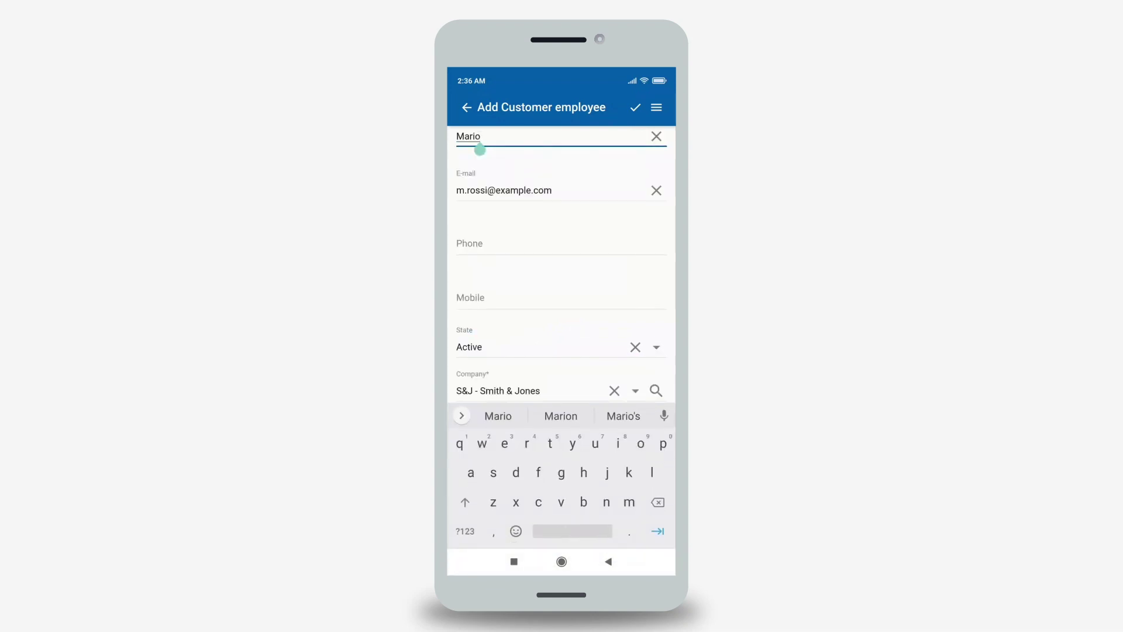
type("clone")
left_click(635, 107)
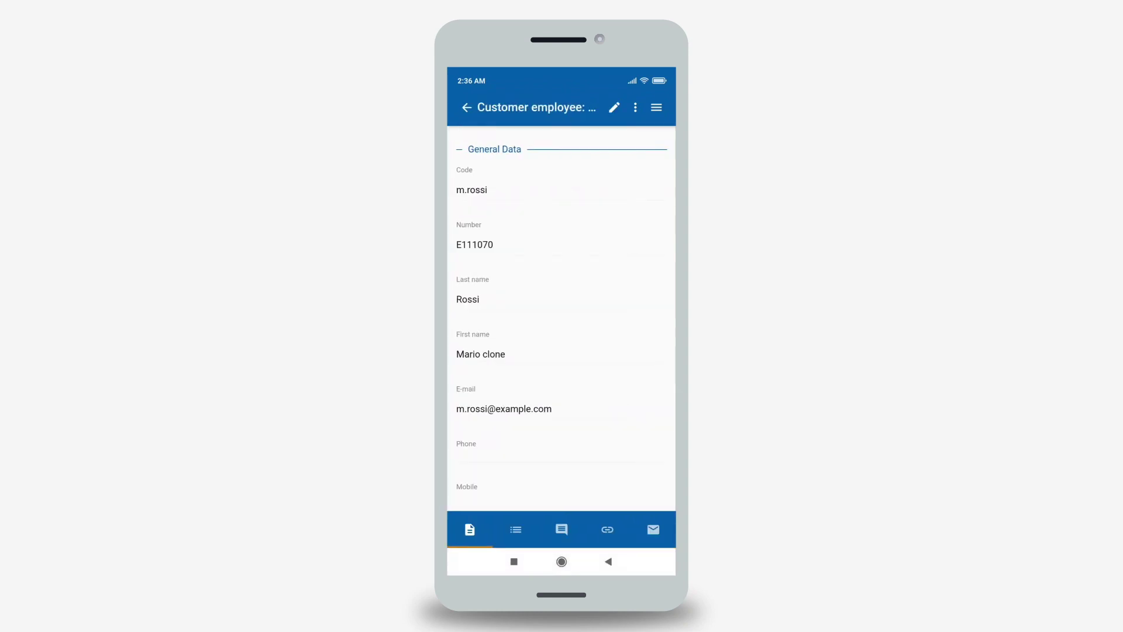
- Delete the Rossi Mario Clone card from the employee list
left_click(465, 107)
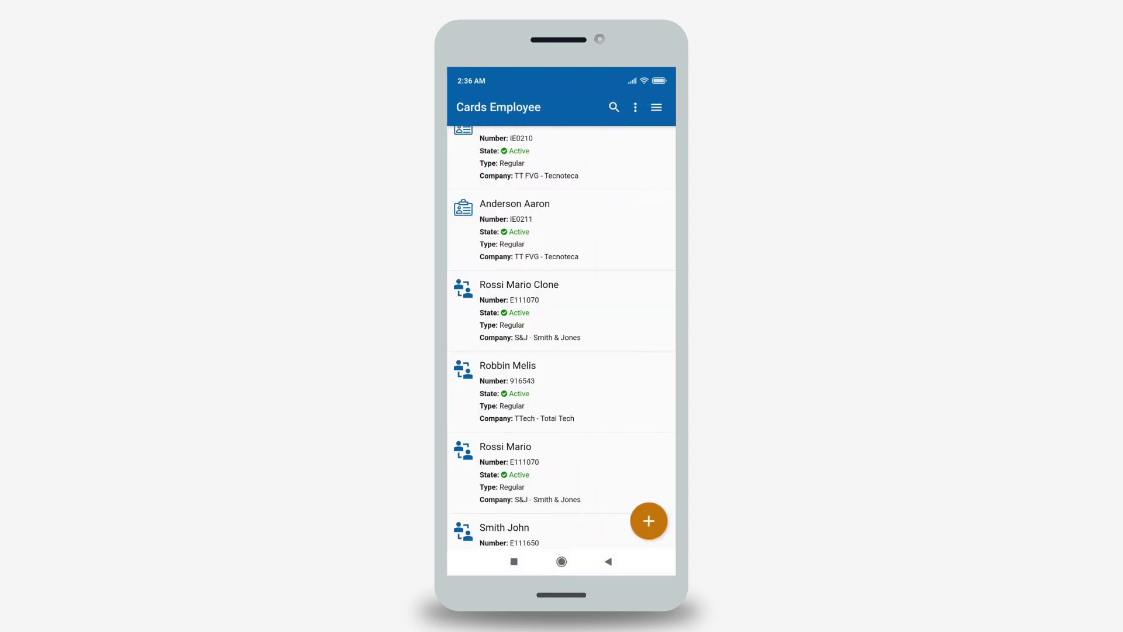
left_click_drag(592, 325, 526, 325)
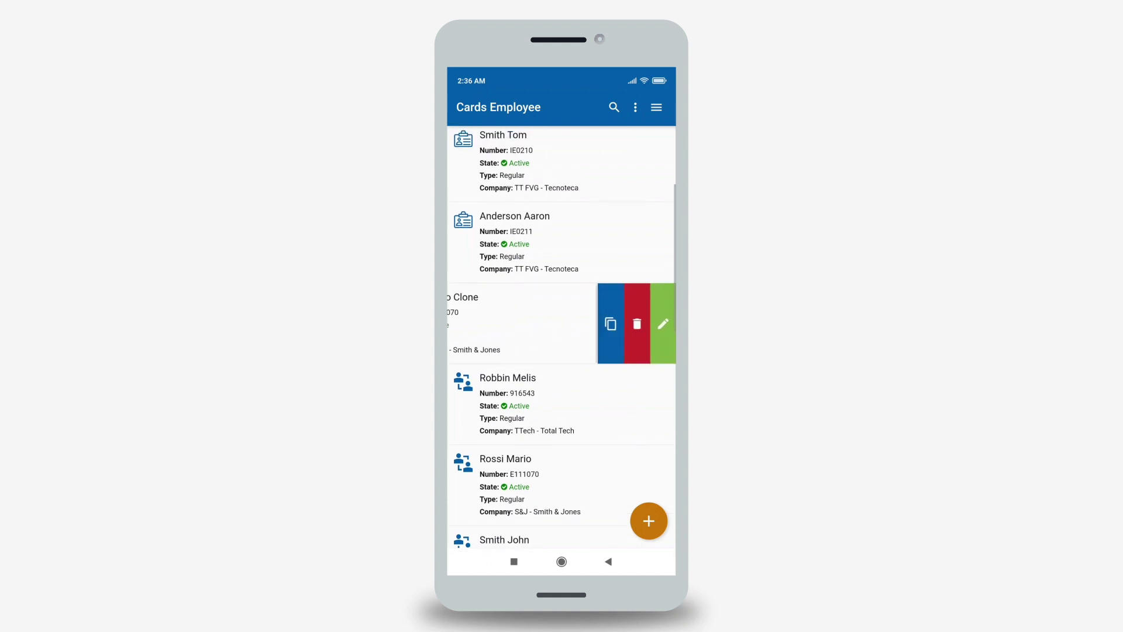
left_click(638, 326)
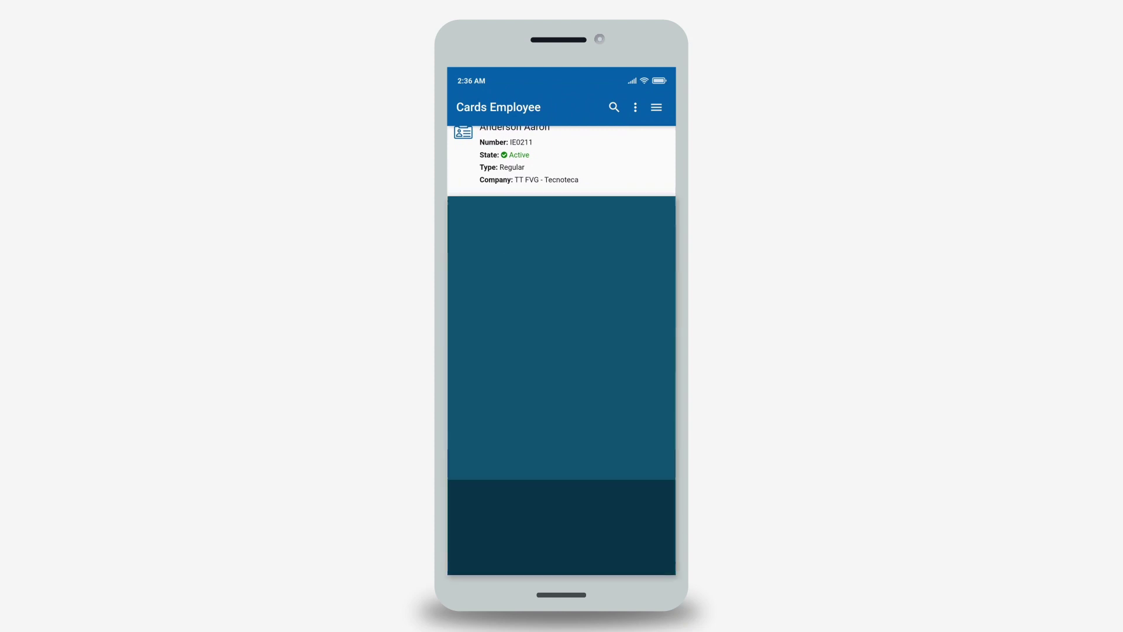
- Add E-mail and Phone to the fields shown on employee cards
left_click(636, 107)
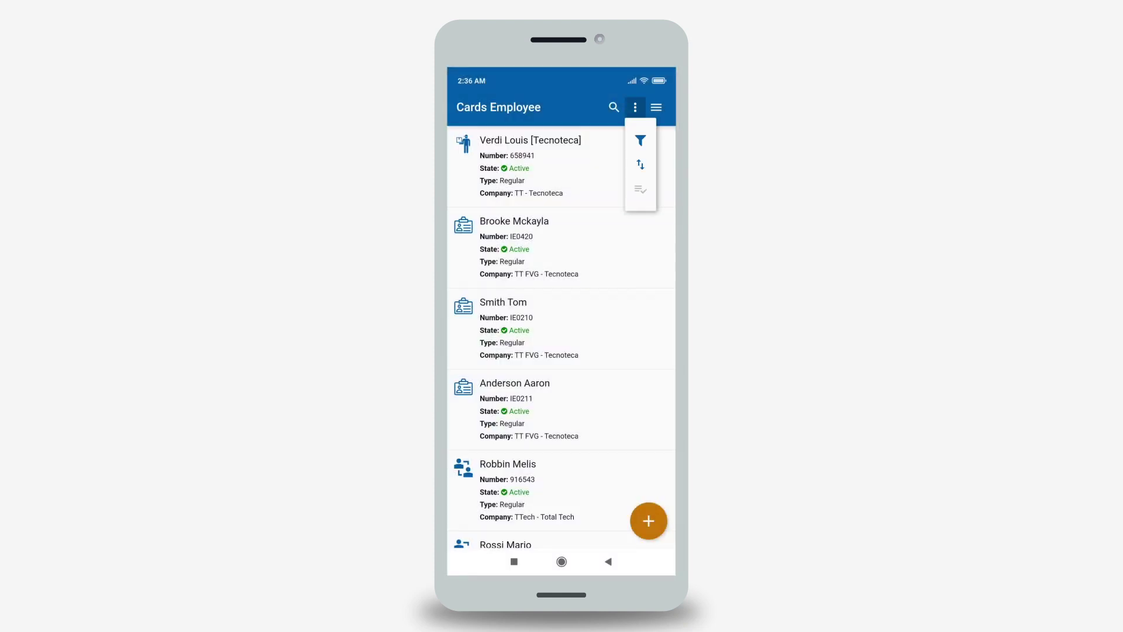
left_click(639, 164)
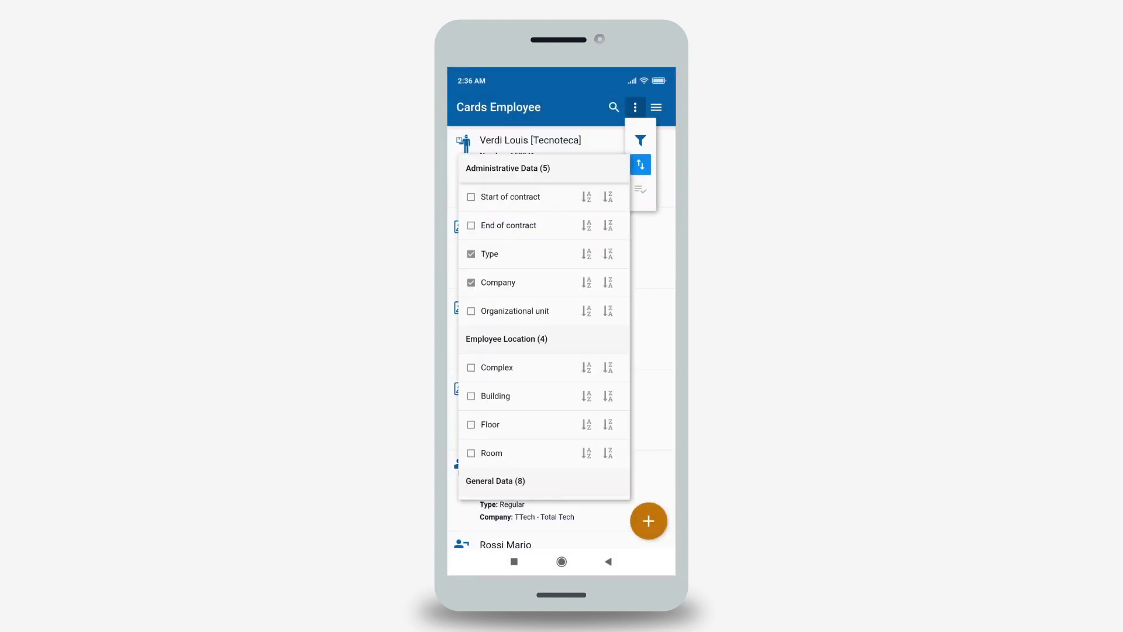
scroll(544, 343, "down", 2)
scroll(544, 342, "down", 3)
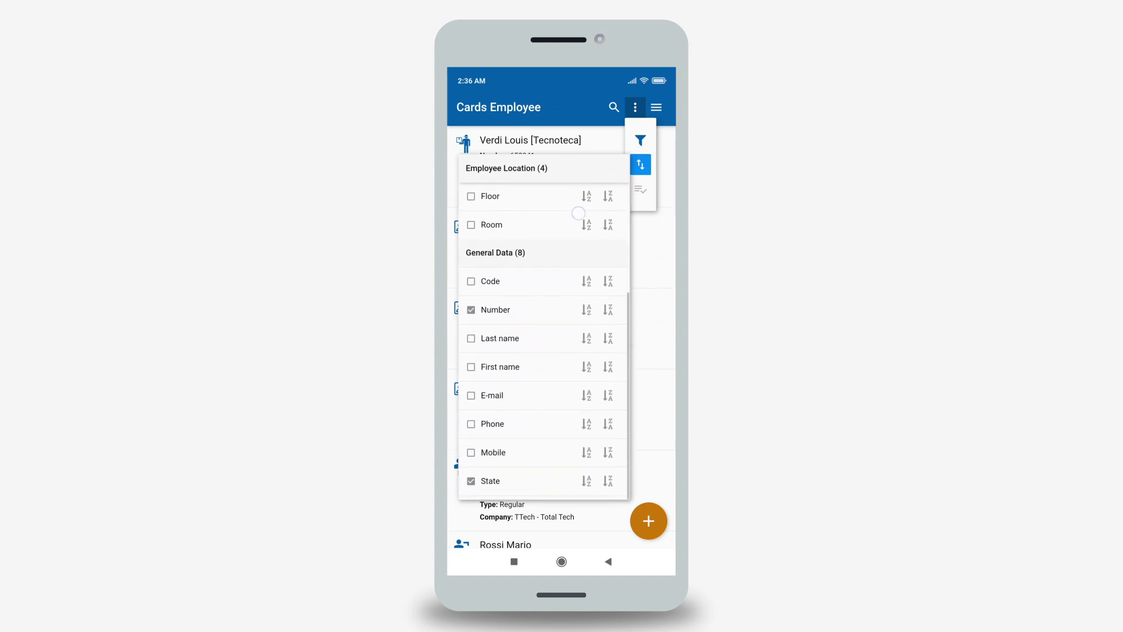
left_click(471, 399)
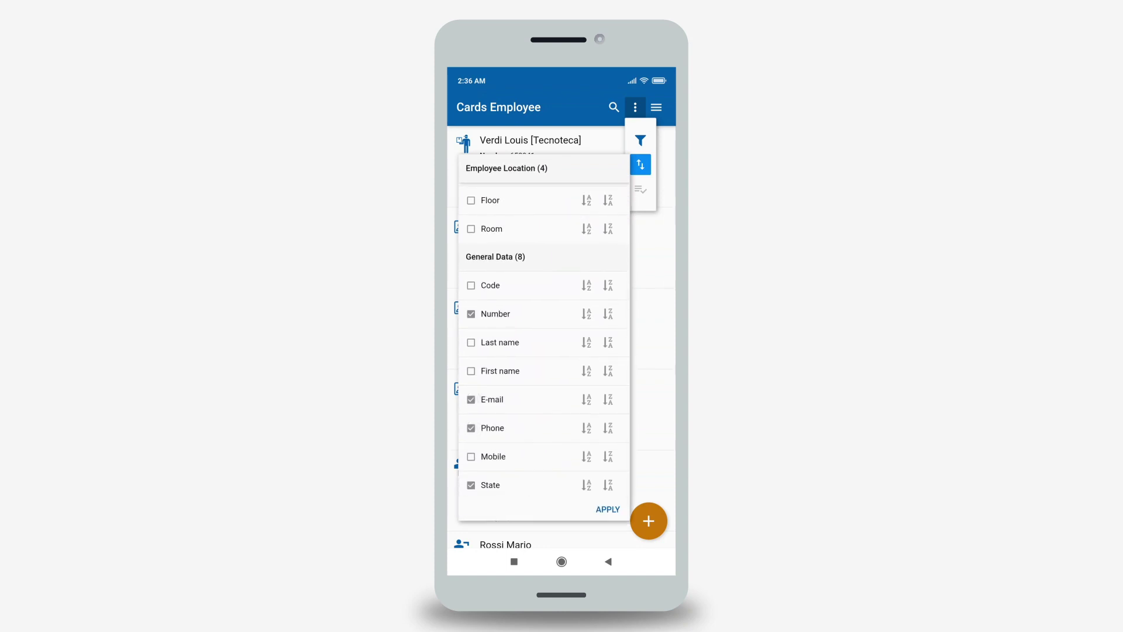
left_click(607, 509)
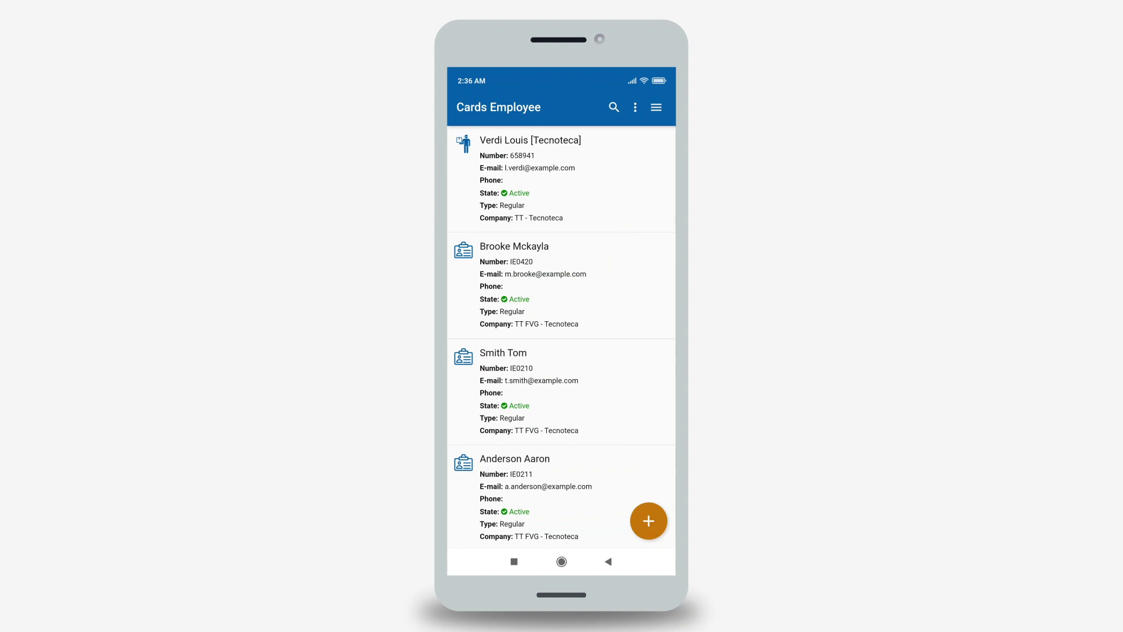
- Reapply the sort to the employee list
left_click(634, 107)
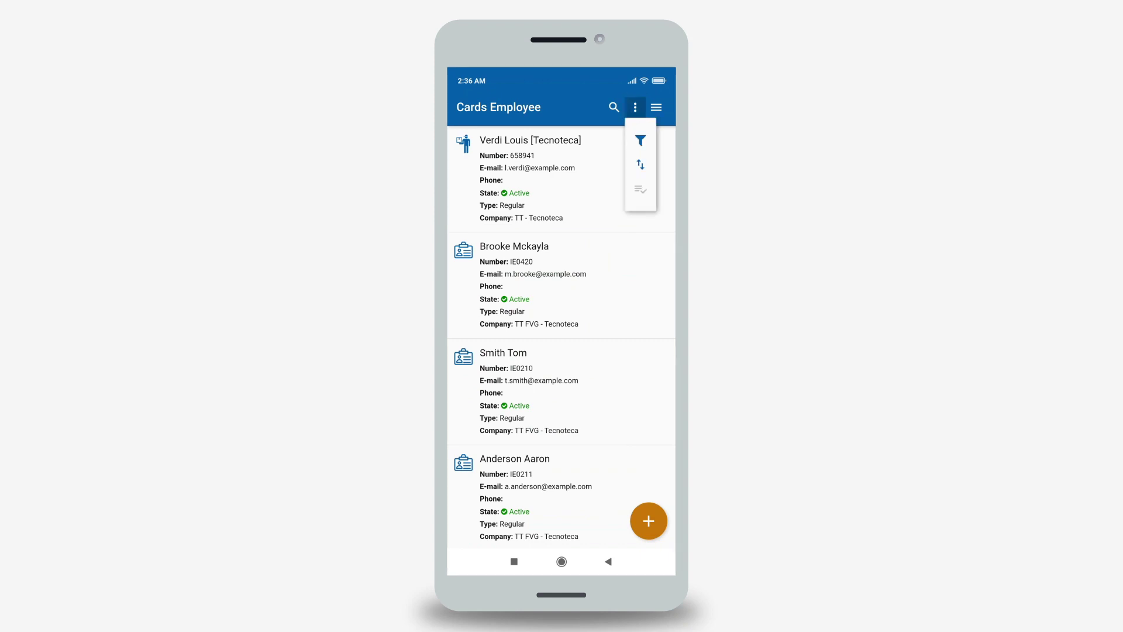
left_click(641, 164)
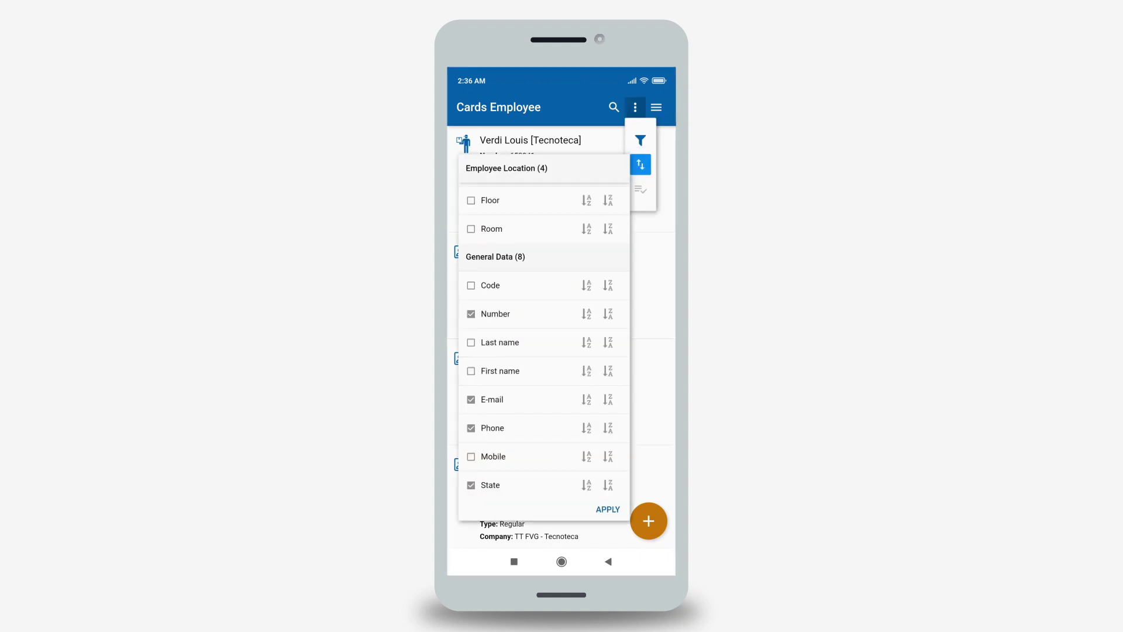
left_click(586, 313)
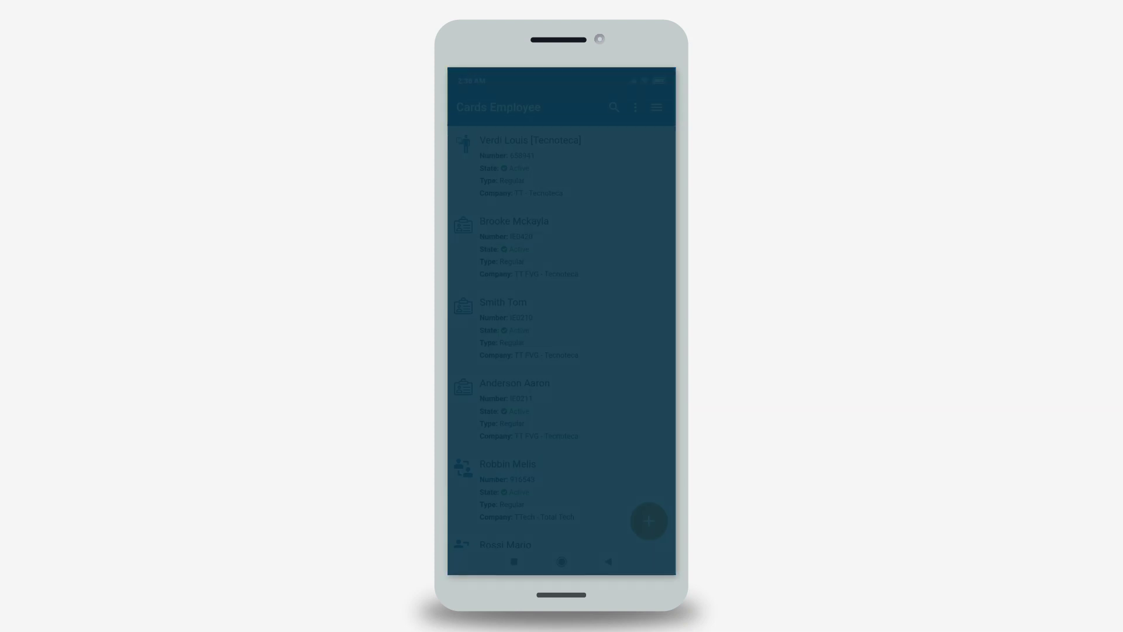
- In Setup, browse the languages but keep English, and try the Big font size before shrinking it back
left_click(655, 108)
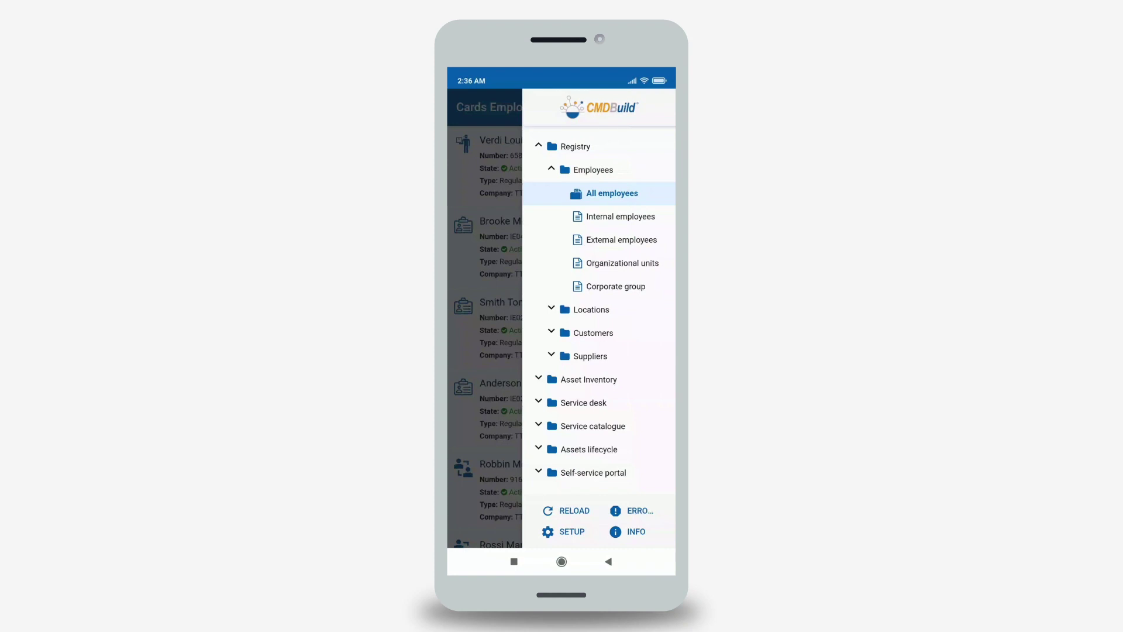
left_click(567, 532)
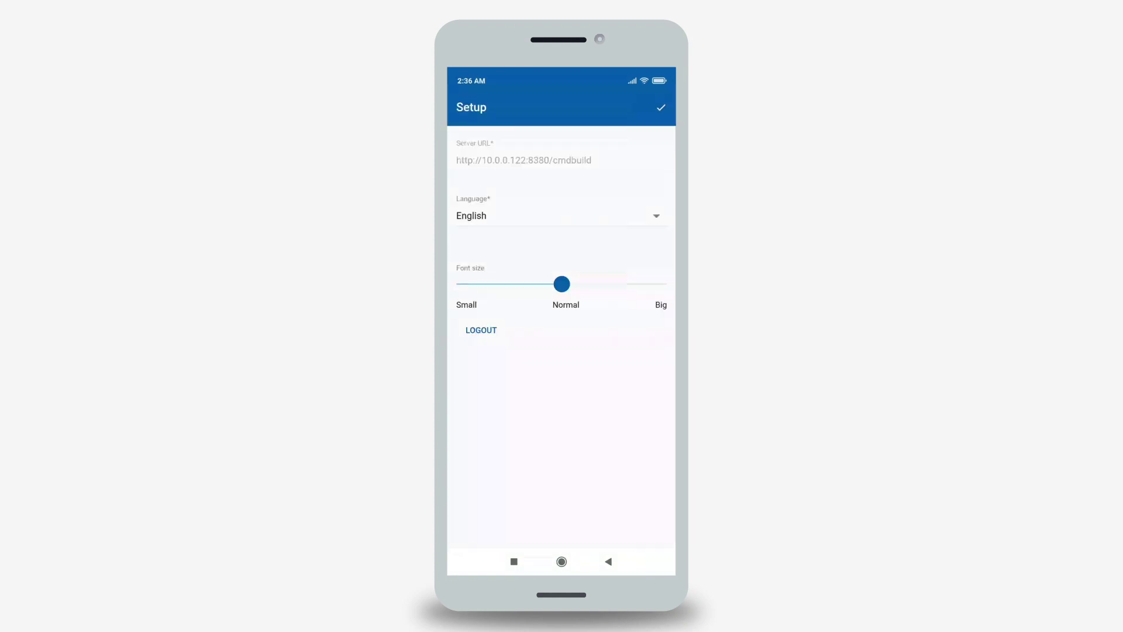
left_click(655, 215)
scroll(593, 268, "down", 3)
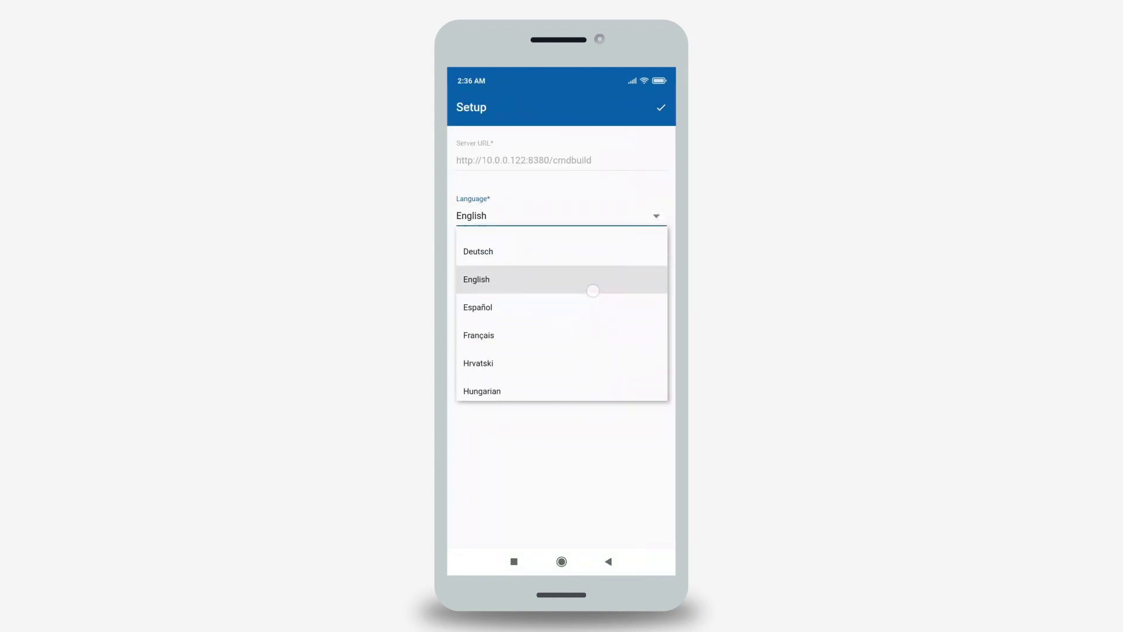
scroll(588, 299, "down", 5)
scroll(585, 338, "down", 2)
scroll(588, 281, "down", 4)
scroll(594, 263, "down", 3)
scroll(604, 310, "down", 3)
scroll(611, 263, "down", 3)
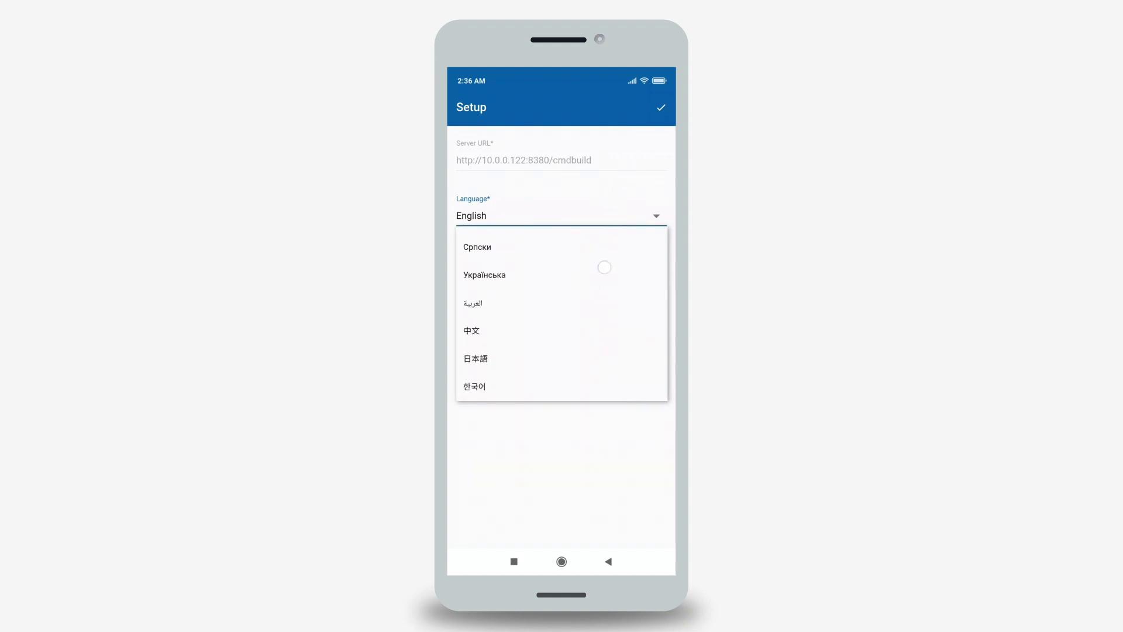
left_click(562, 445)
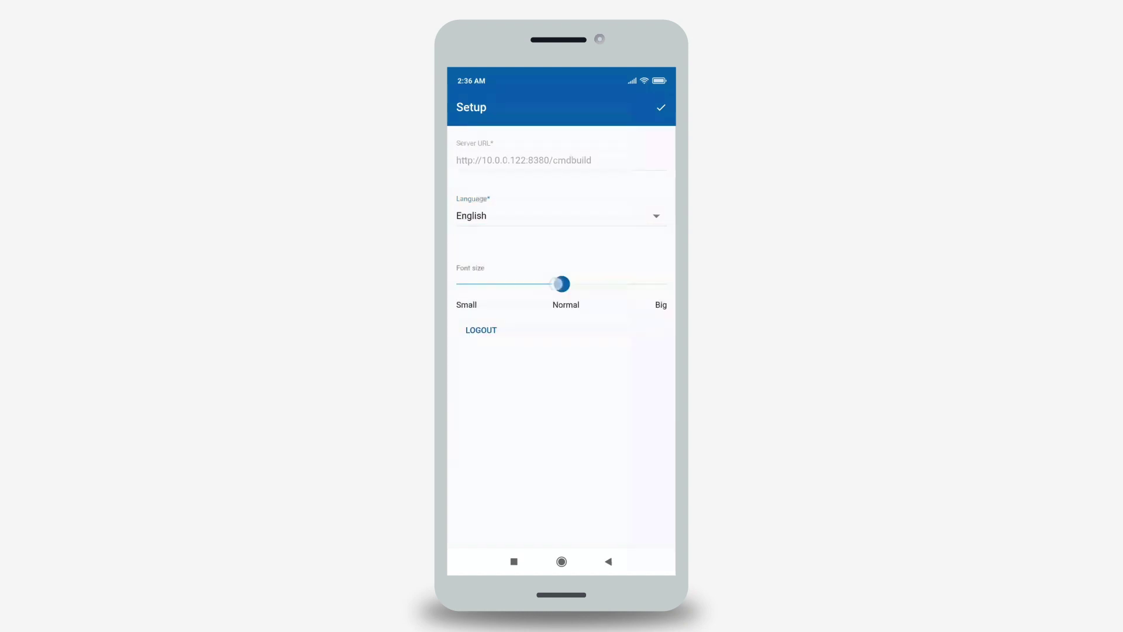
left_click_drag(561, 283, 663, 283)
left_click_drag(653, 342, 460, 342)
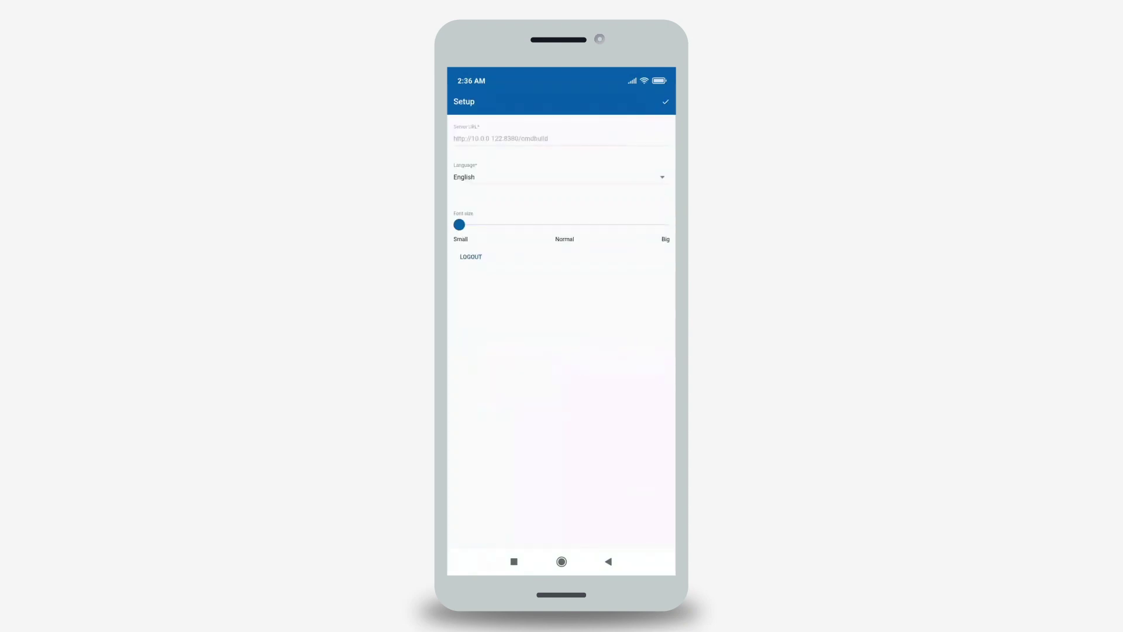